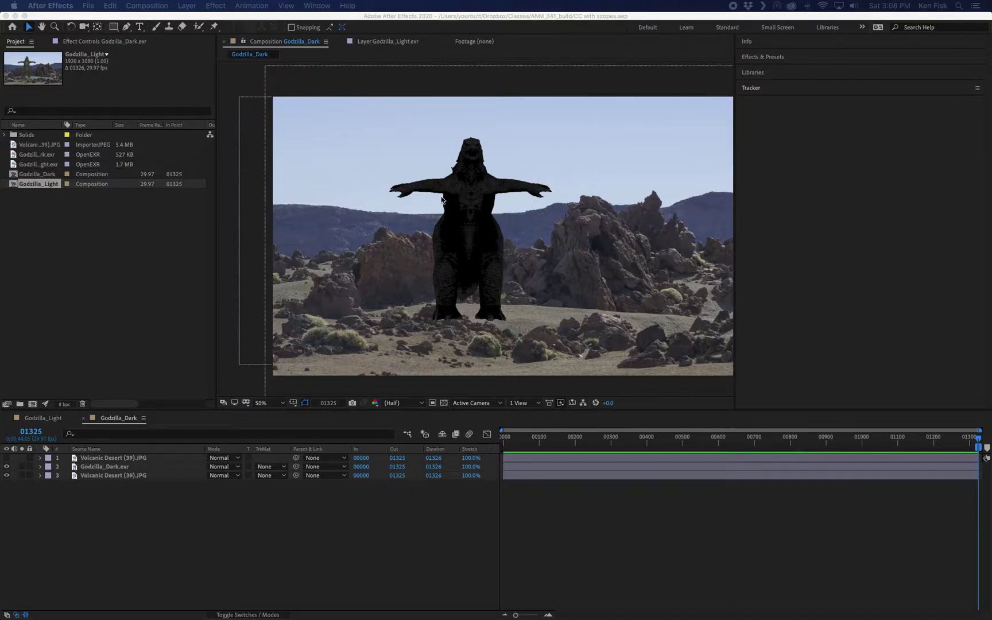
- Compare the Godzilla_Light and Godzilla_Dark comps, then bring up the Window panel list
left_click(51, 423)
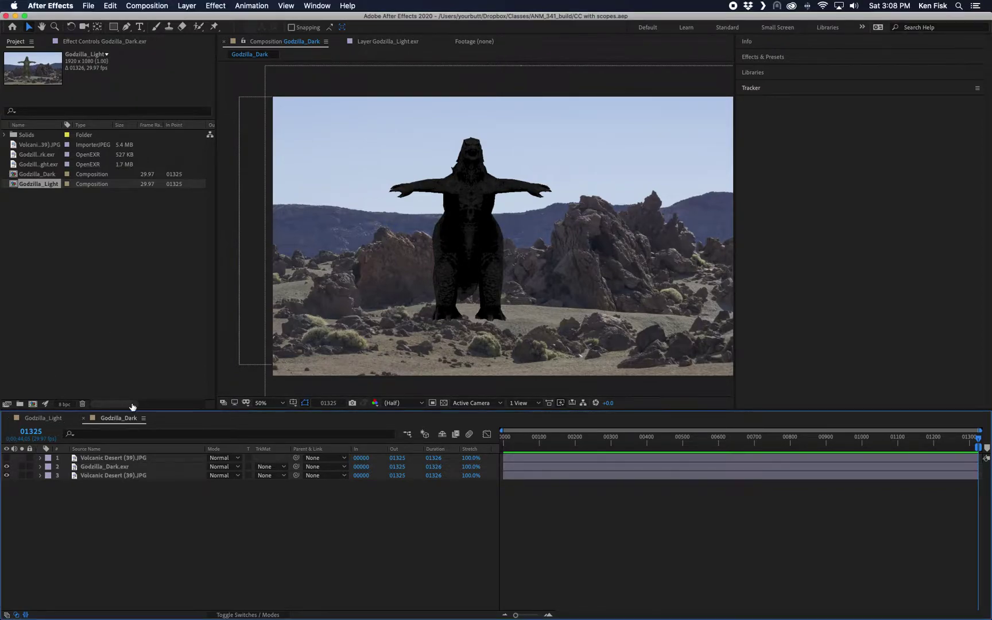
left_click(36, 423)
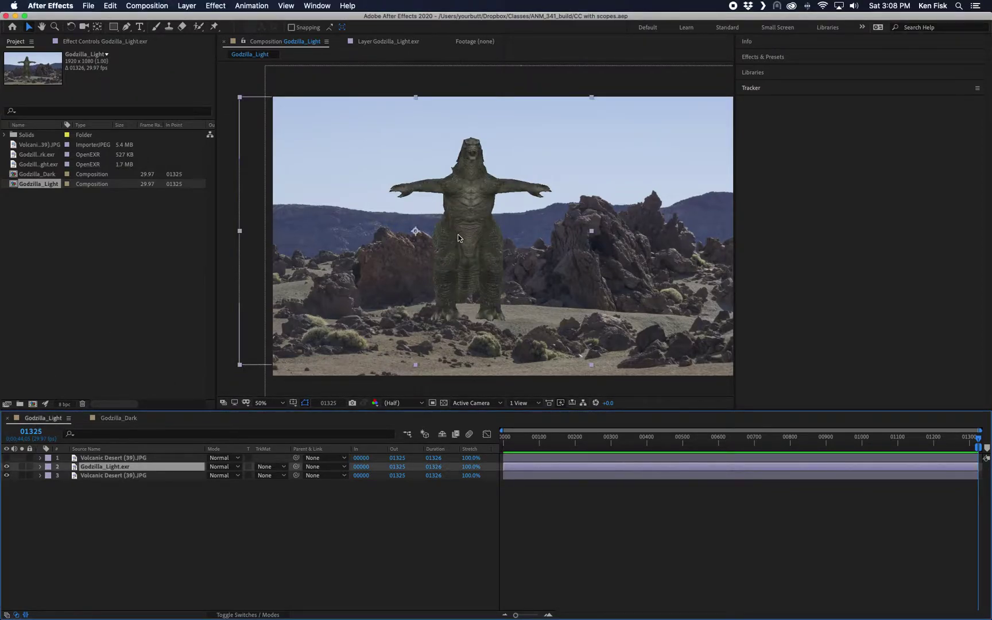
left_click(115, 418)
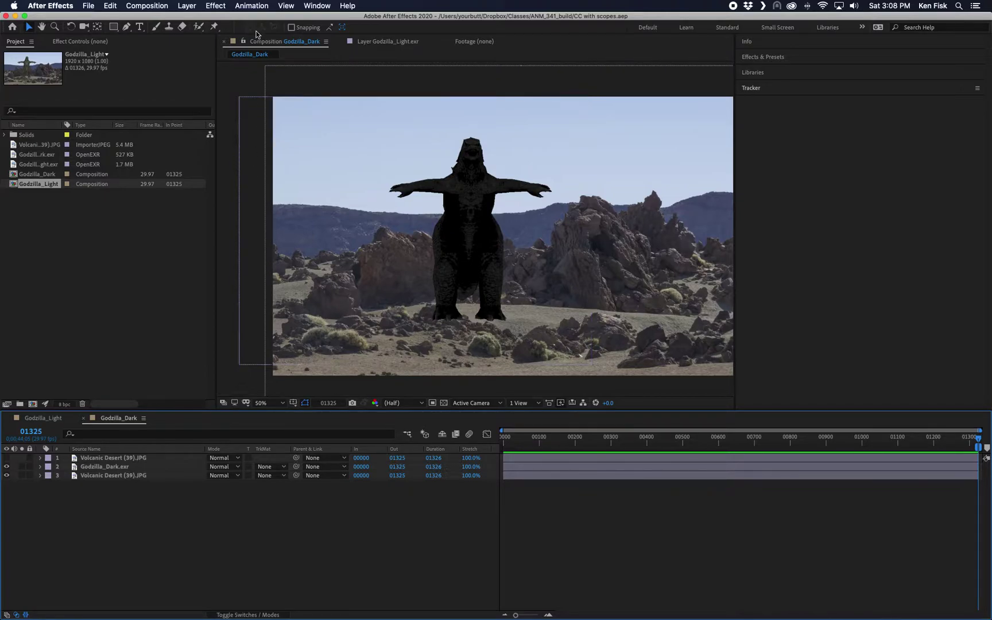
left_click(311, 6)
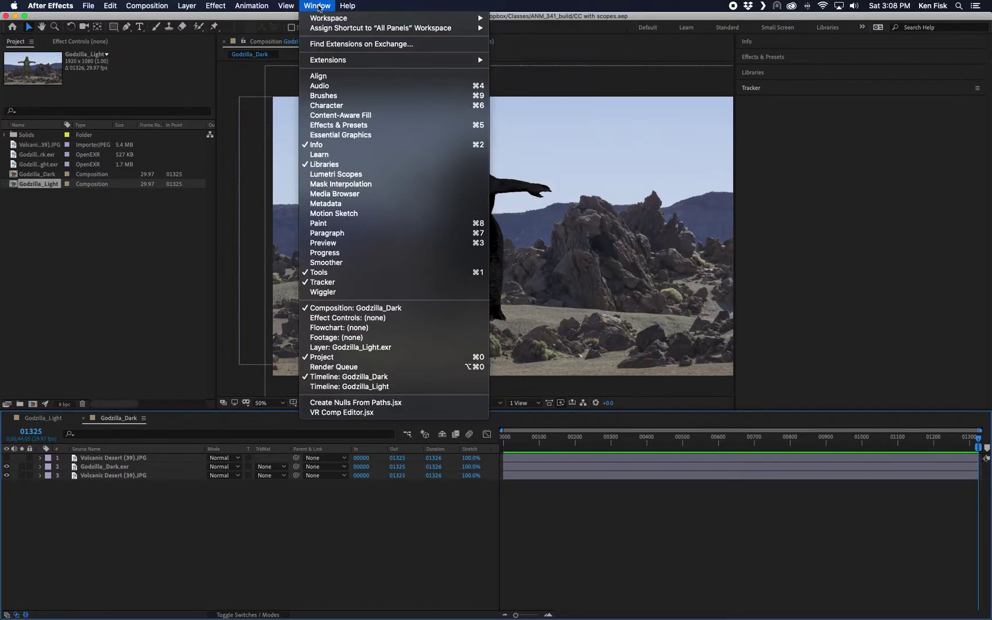
- Show Lumetri Scopes and stretch the panel tall so the Godzilla_Dark RGB waveform is readable
left_click(373, 175)
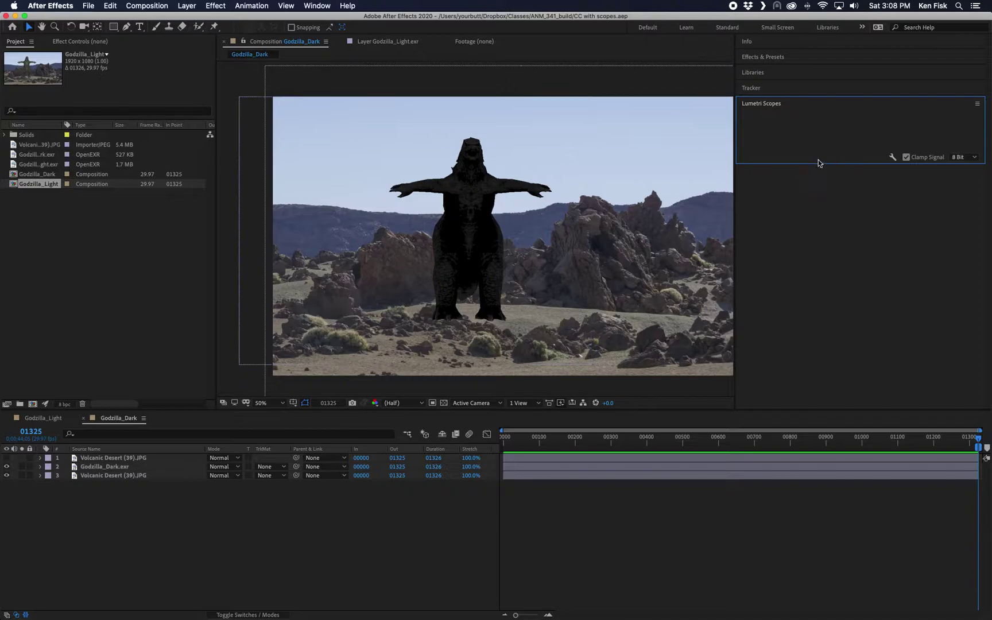
left_click(827, 164)
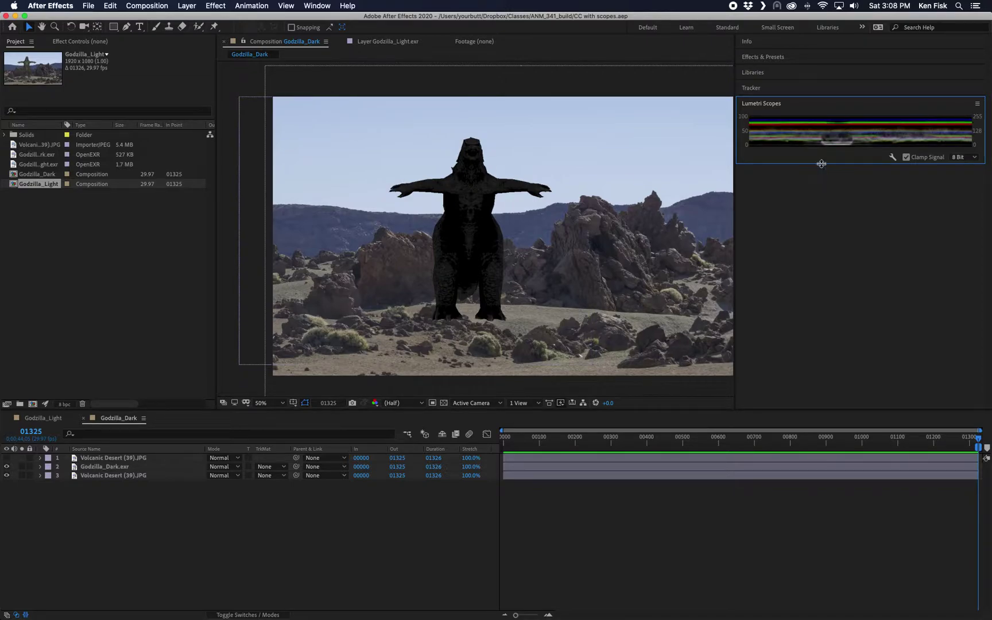
left_click_drag(821, 164, 822, 171)
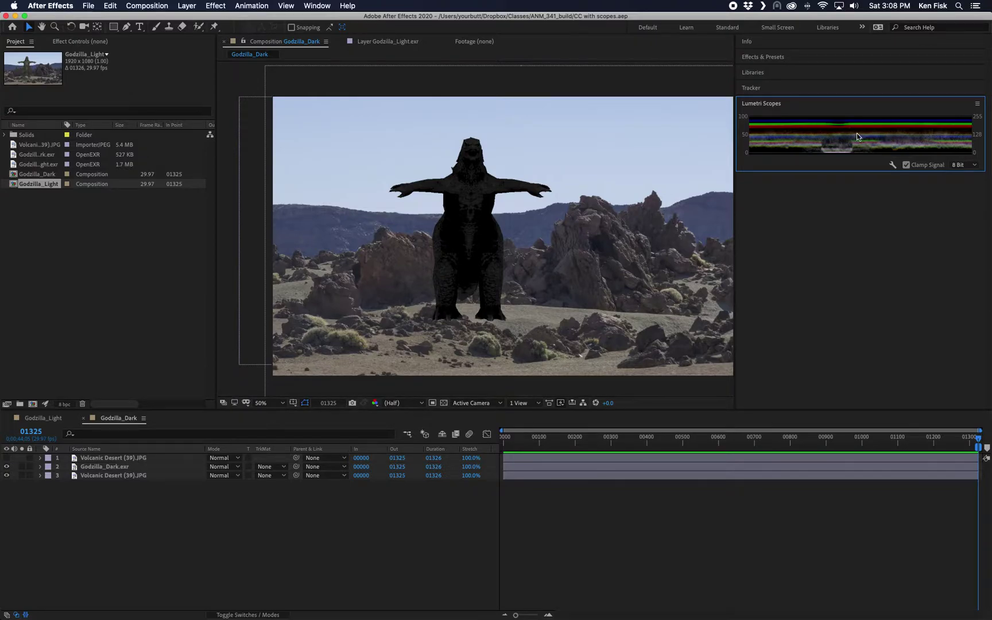
left_click_drag(811, 172, 793, 407)
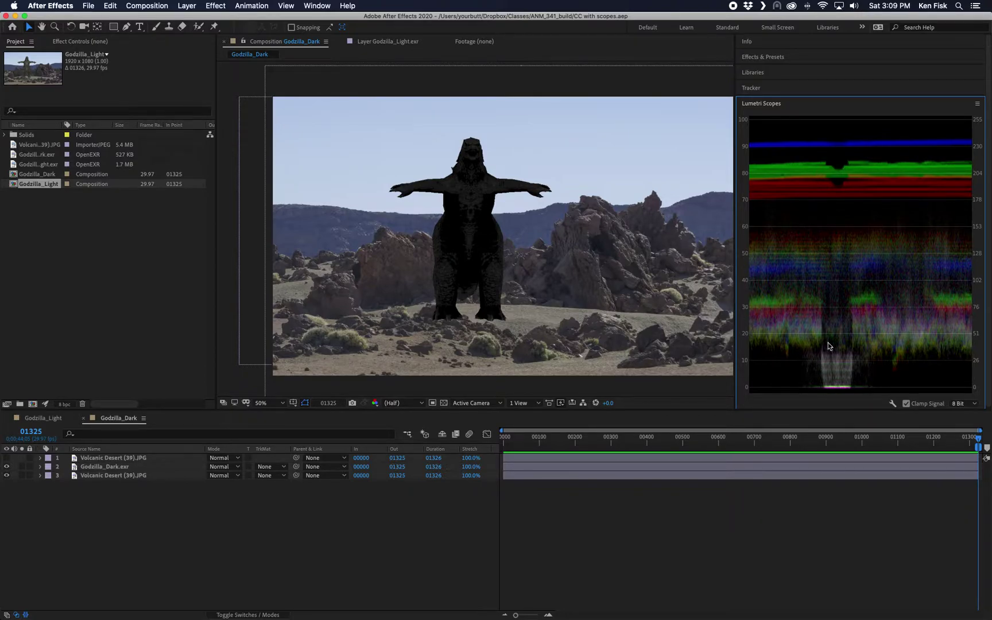
- Toggle the Godzilla layer's visibility off and on to compare the waveform with and without it
left_click(7, 471)
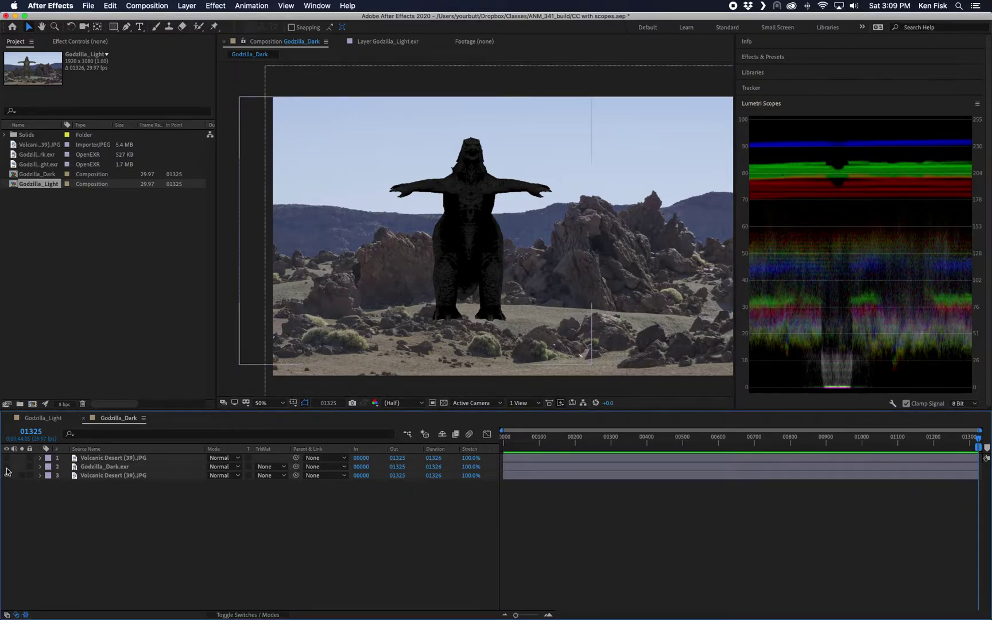
left_click(6, 468)
left_click(7, 468)
left_click(8, 474)
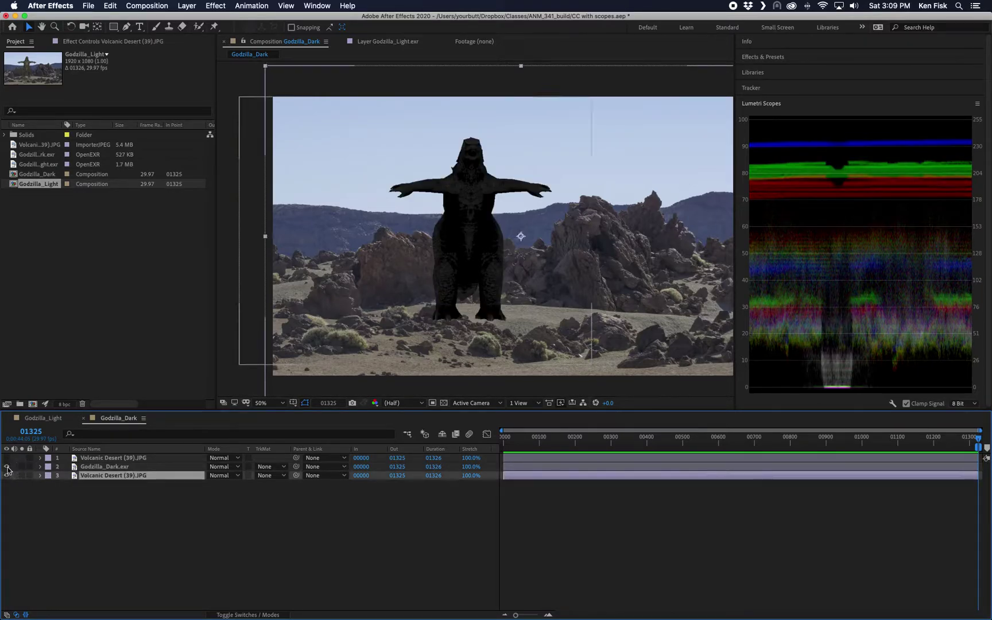
left_click(7, 471)
left_click(8, 471)
- Try moving the desert background and Godzilla_Dark.exr, undoing each move to keep them in place
left_click_drag(459, 255, 382, 259)
key("super+z")
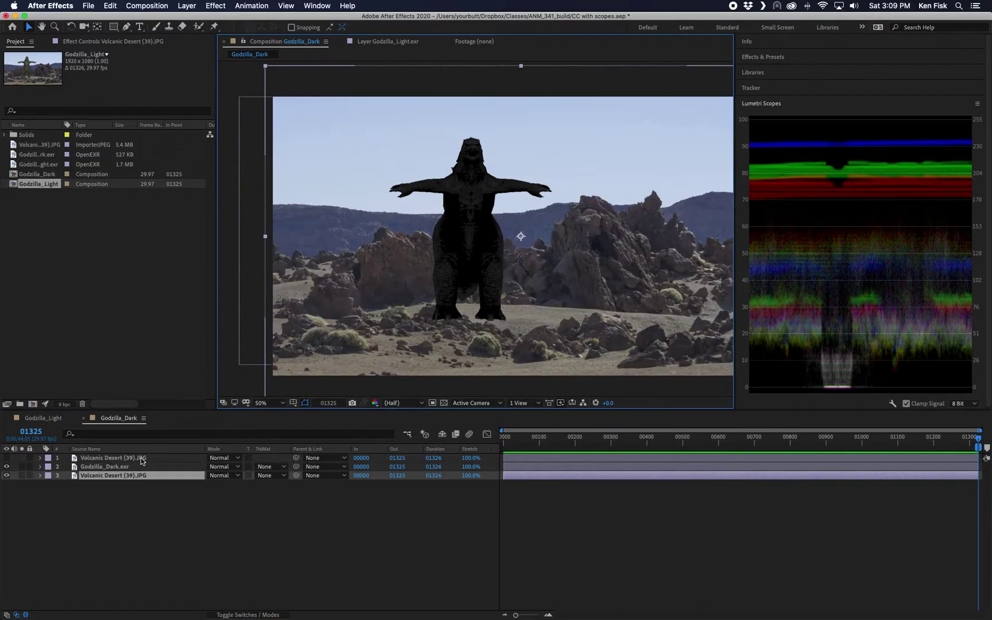
left_click(140, 466)
left_click_drag(461, 255, 422, 284)
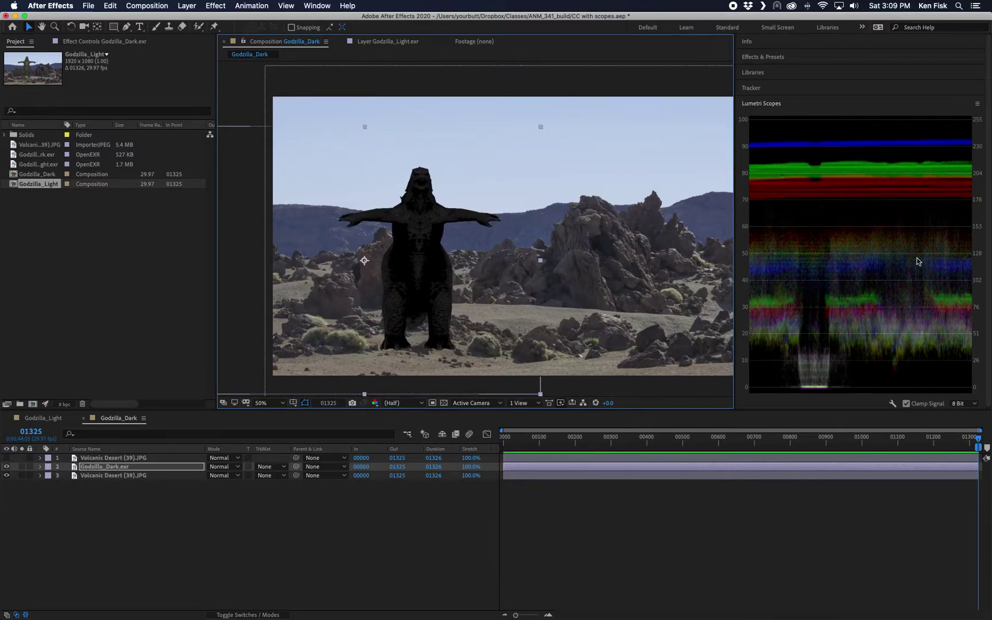
key("super+z")
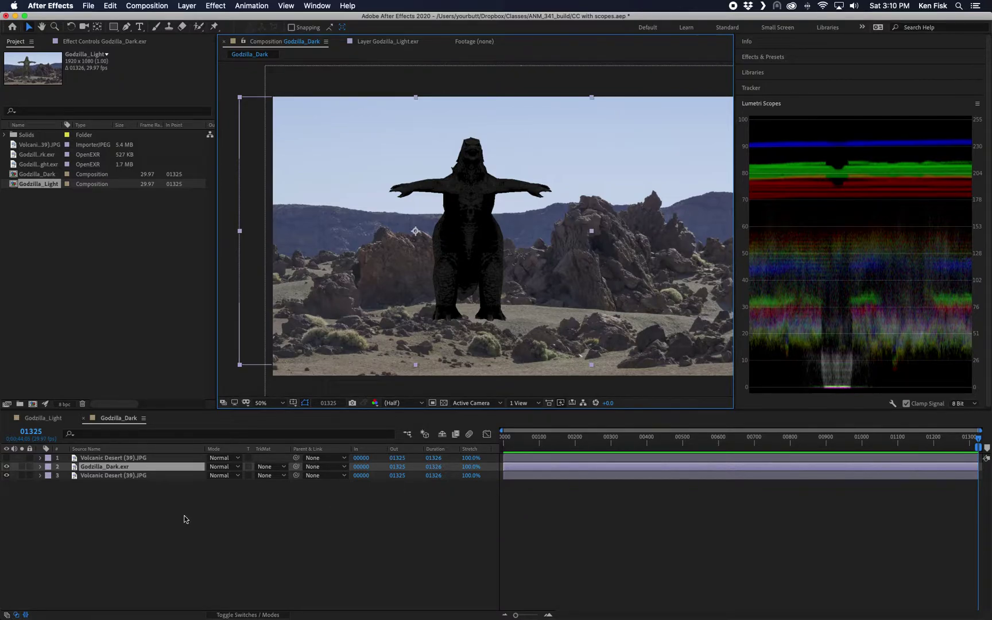
- Apply Color Correction > Levels to Godzilla_Dark.exr and set Output Black to 35.0
left_click(216, 6)
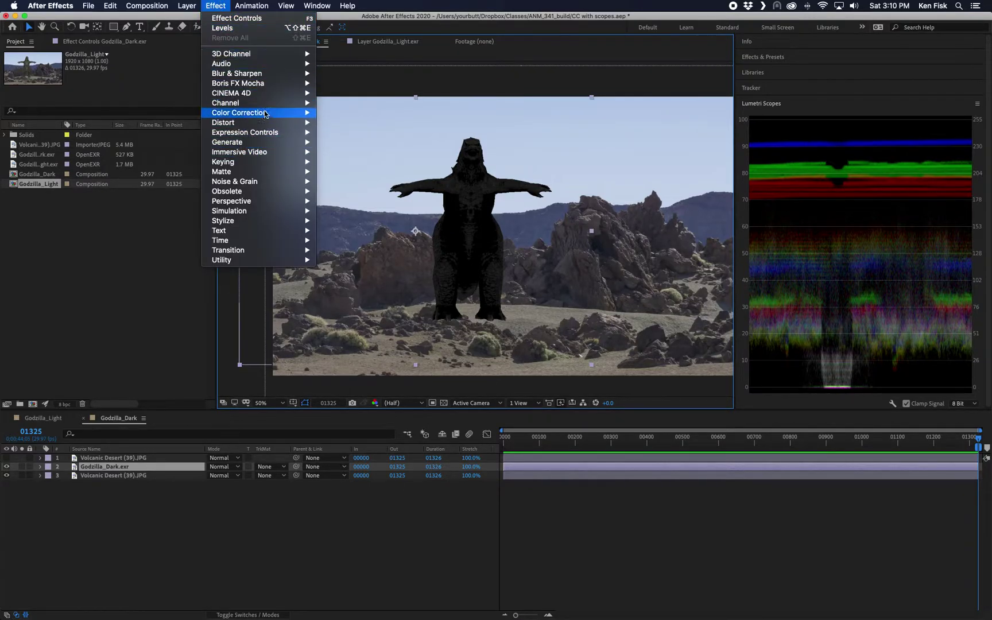
mouse_move(270, 113)
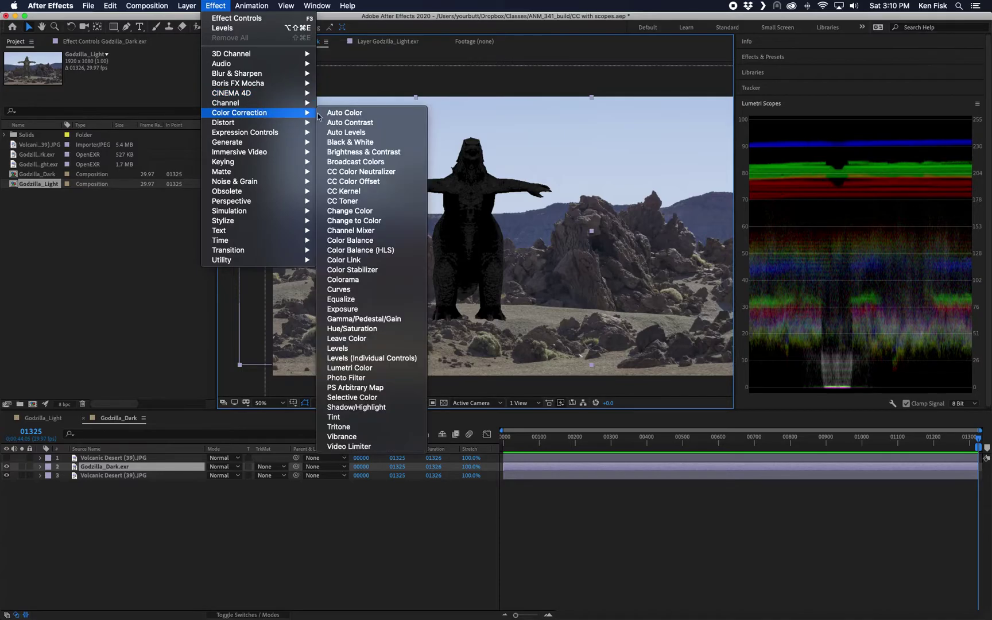
left_click(371, 348)
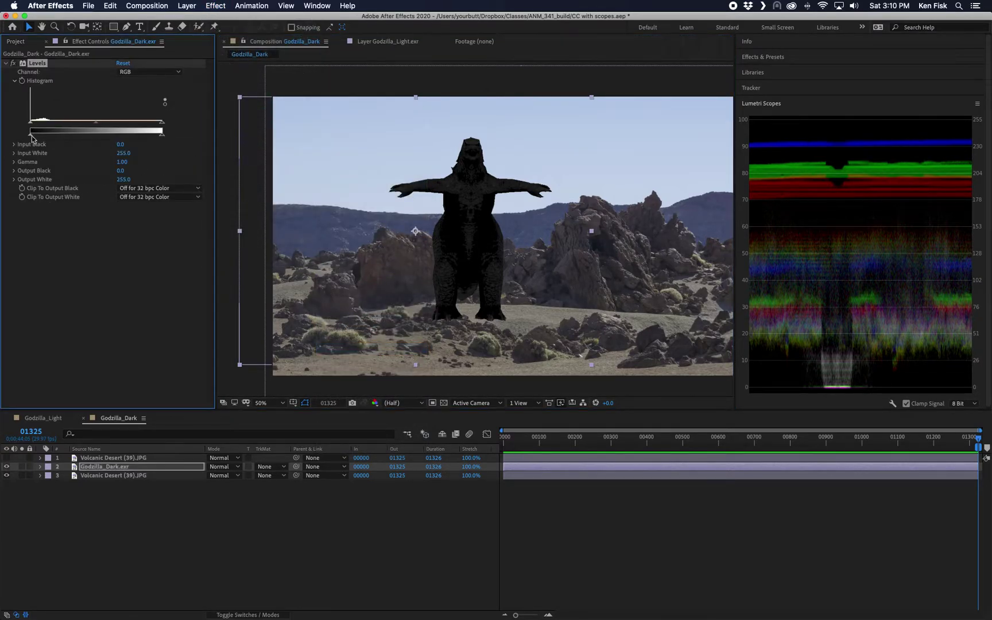
left_click_drag(32, 138, 46, 137)
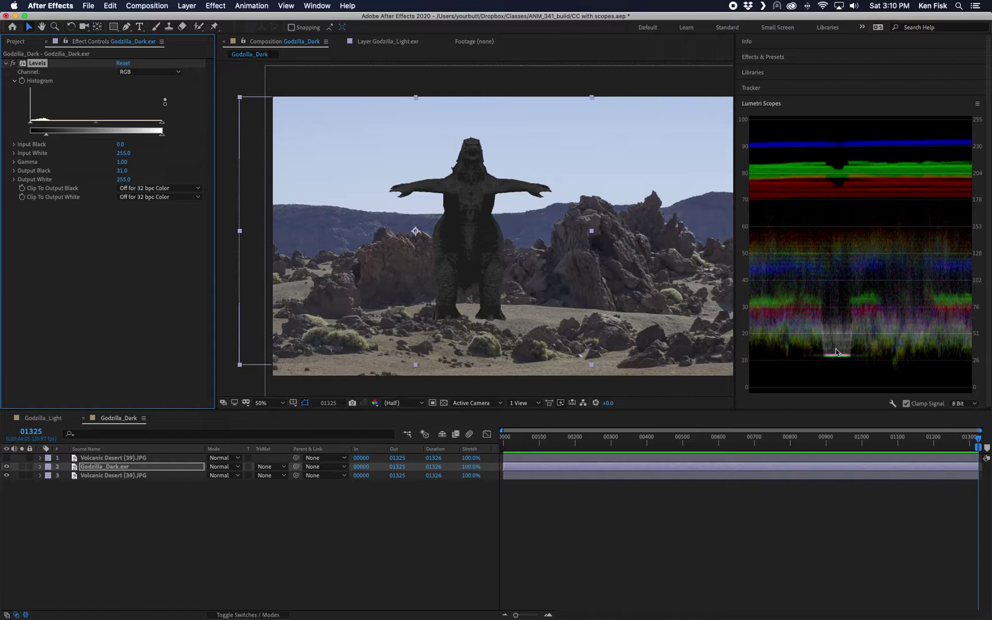
left_click(47, 137)
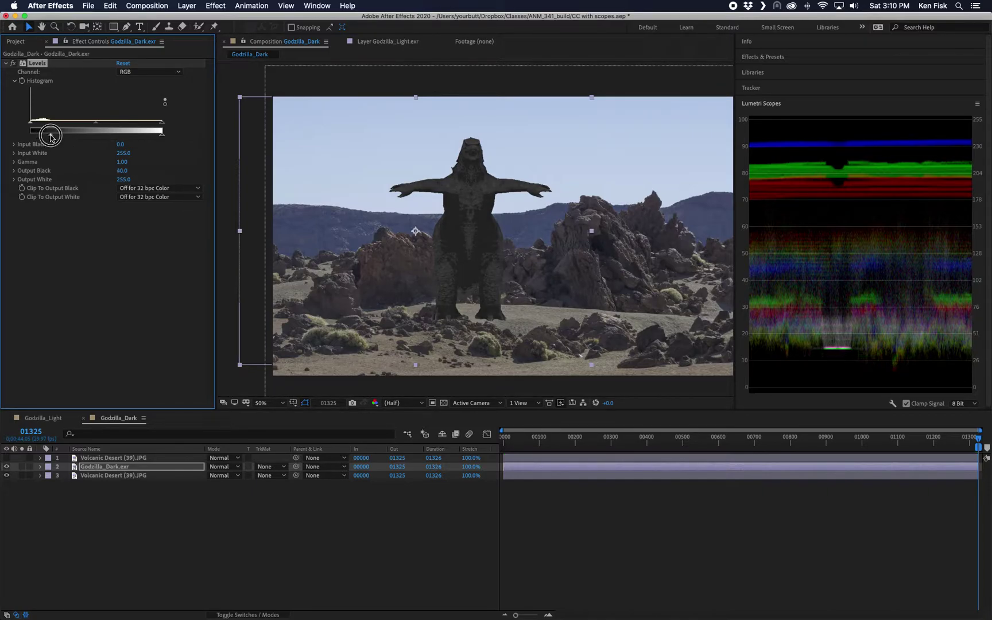
left_click_drag(50, 137, 48, 135)
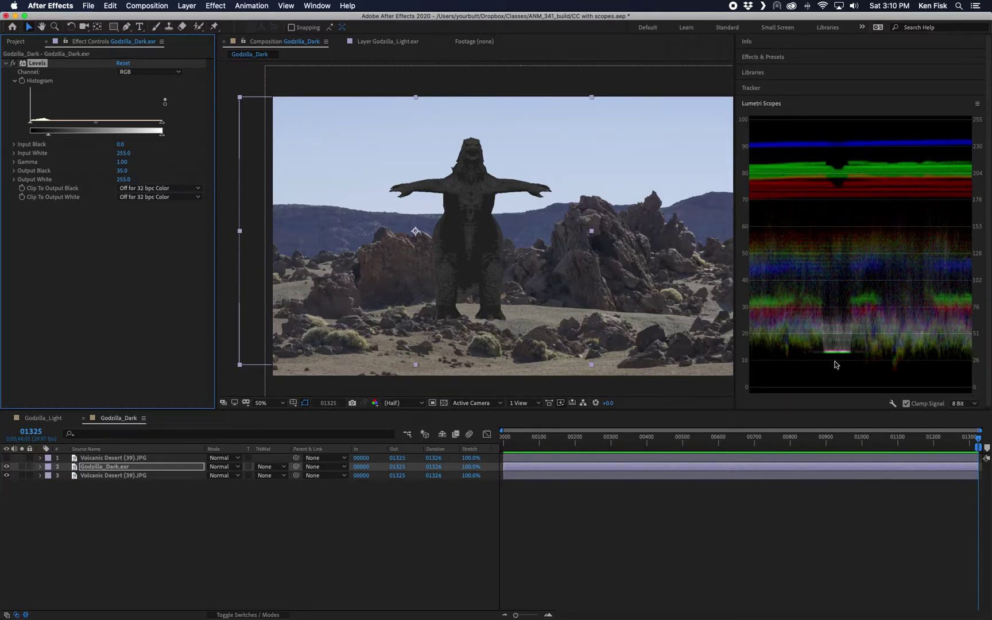
- In Godzilla_Light, add Levels to Godzilla_Light.exr and lower Output White to about 231
left_click(40, 418)
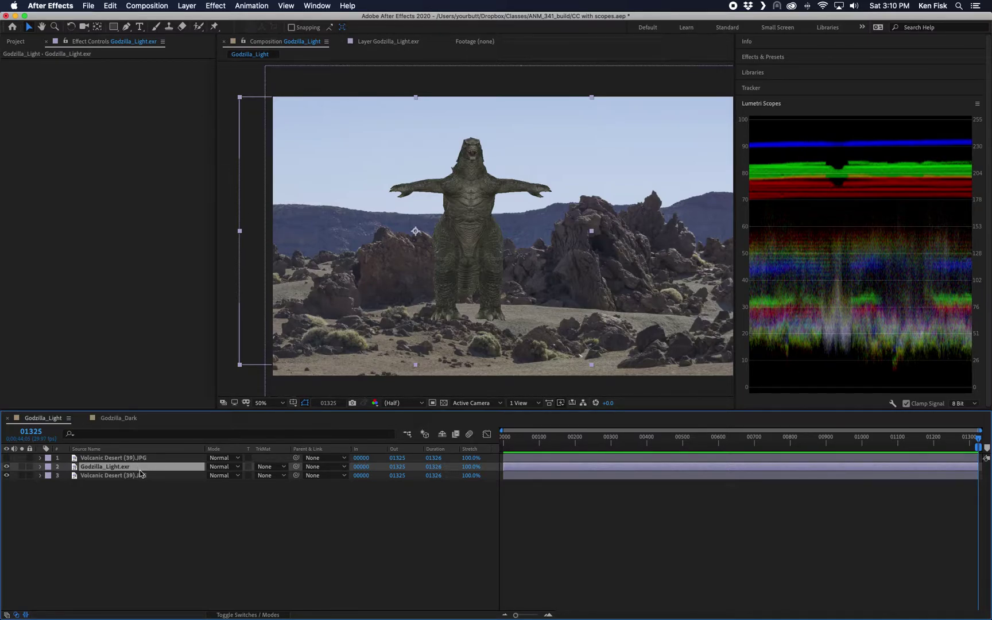
left_click(198, 5)
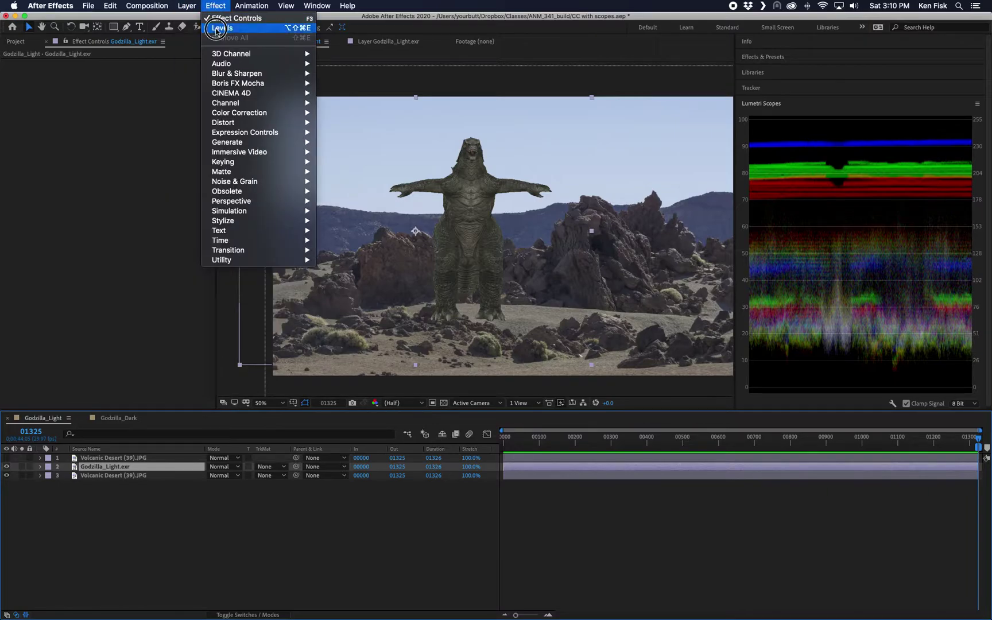
left_click(218, 29)
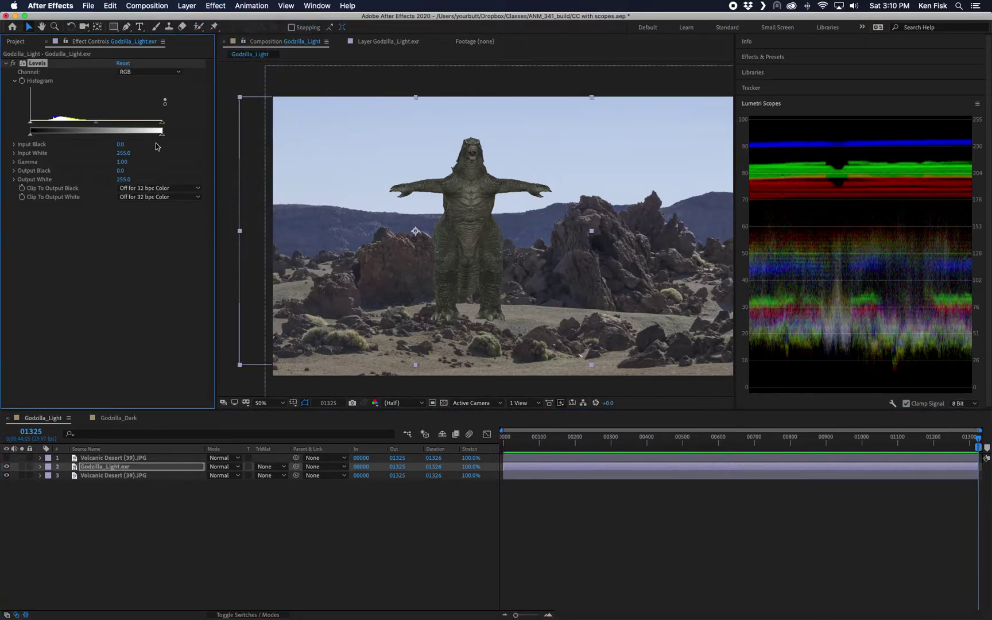
mouse_move(166, 136)
left_mouse_down()
mouse_move(148, 136)
mouse_move(172, 133)
left_mouse_up()
left_click_drag(163, 140, 145, 135)
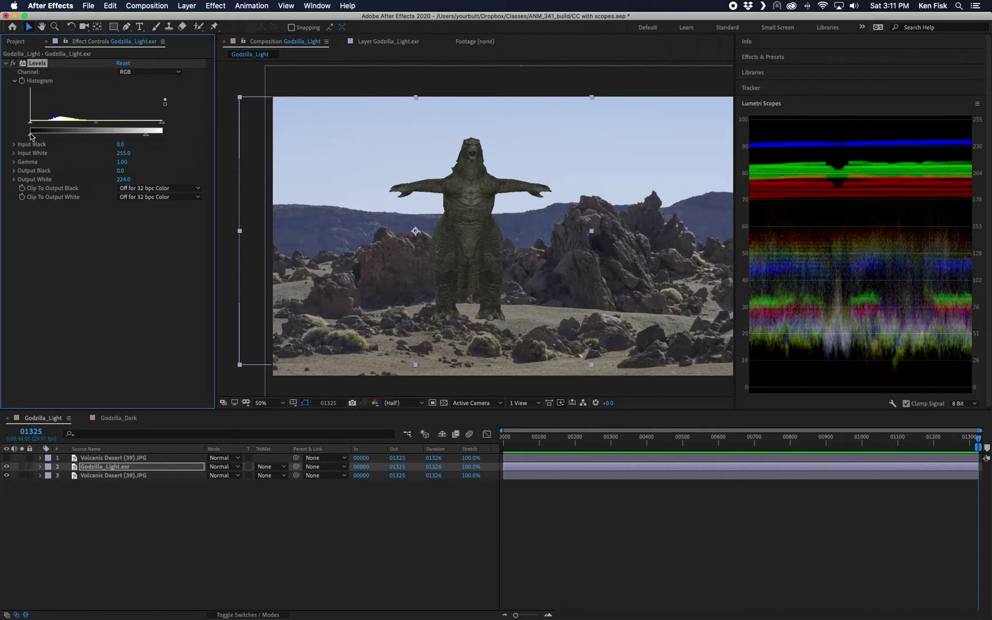
- Experiment with Output Black and Input White, then settle Output White at 234.0
mouse_move(31, 135)
left_mouse_down()
mouse_move(52, 131)
mouse_move(30, 131)
left_mouse_up()
left_click_drag(146, 135, 179, 136)
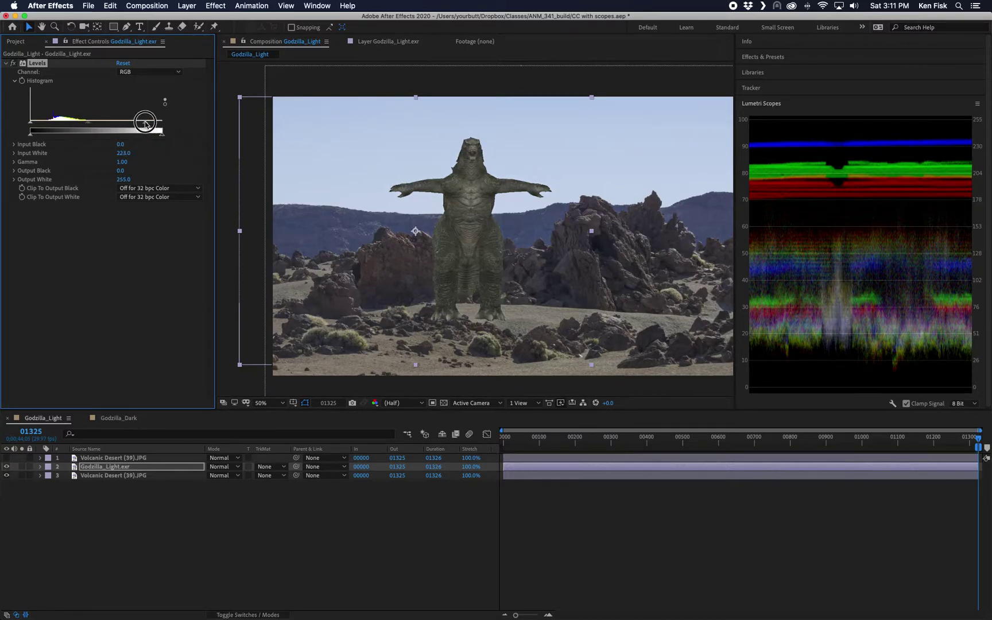
left_click_drag(159, 125, 225, 114)
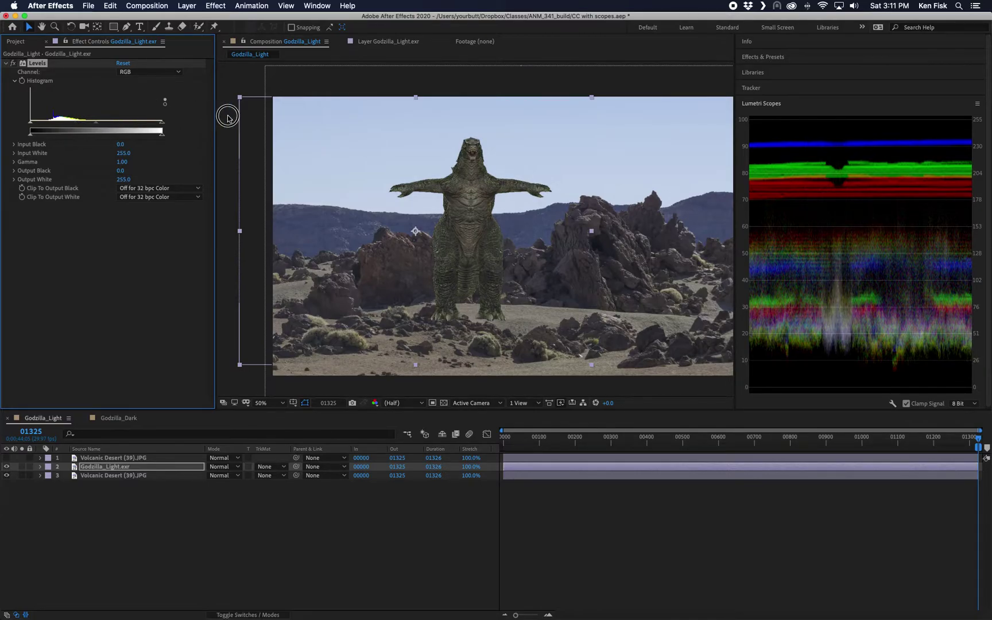
left_click_drag(163, 134, 195, 136)
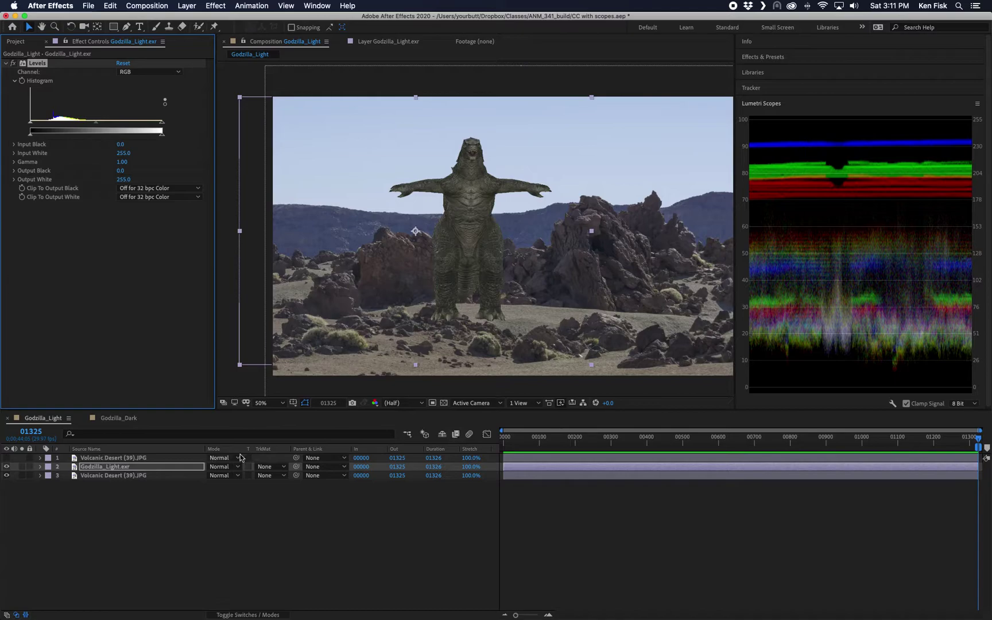
left_click_drag(166, 139, 152, 138)
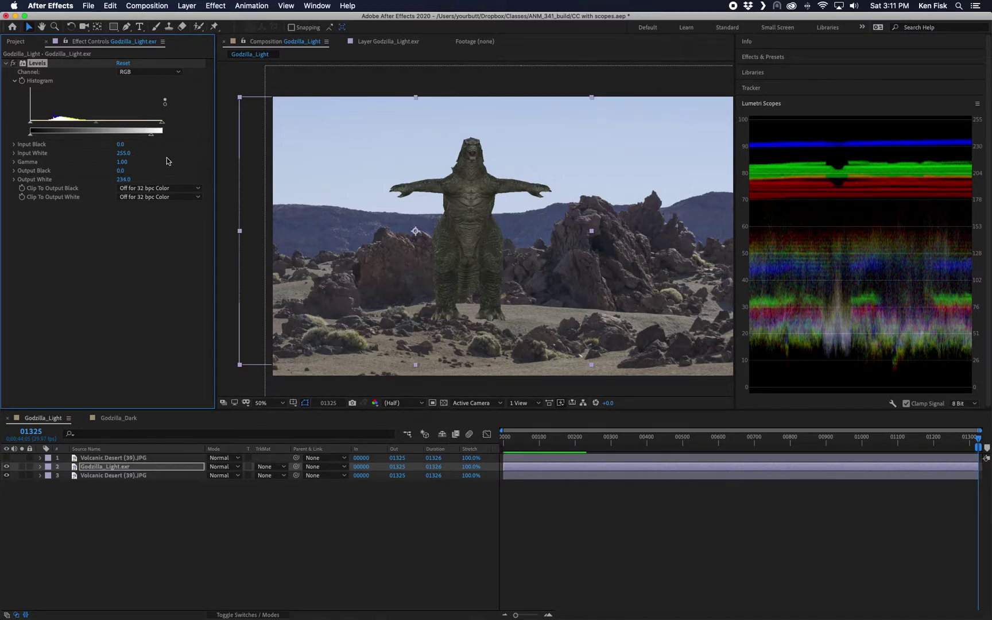
- In Godzilla_Dark, turn on the Volcanic Desert foreground layer so rocks cover Godzilla's legs
left_click(116, 420)
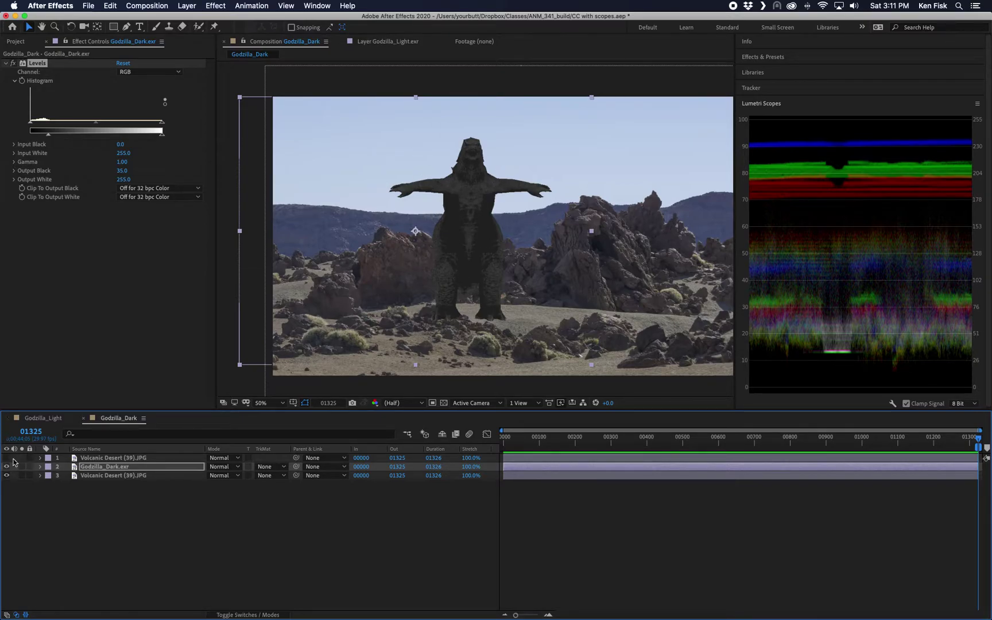
left_click(82, 458)
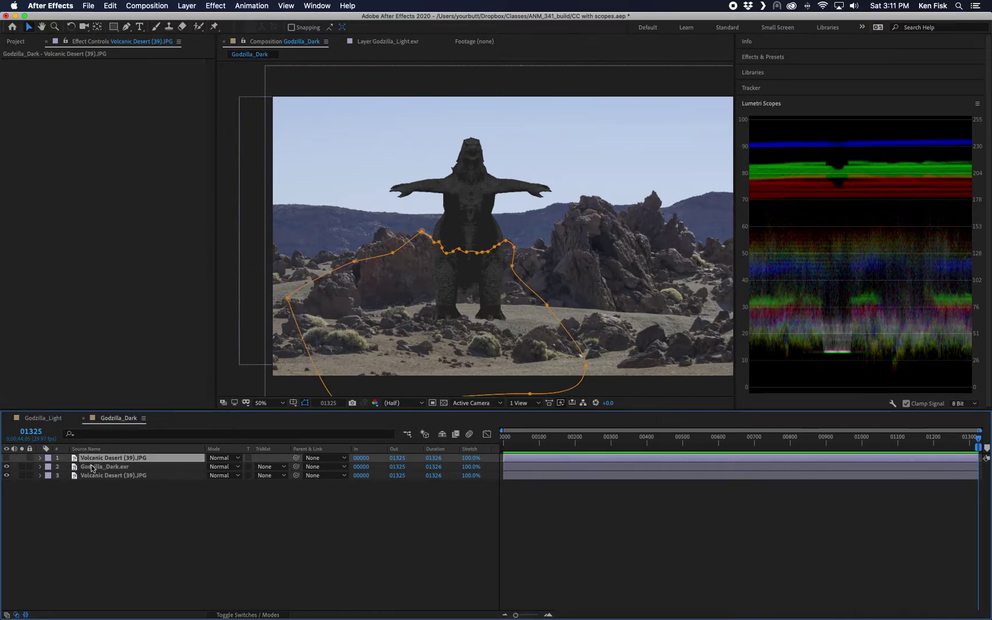
left_click(7, 457)
left_click(73, 513)
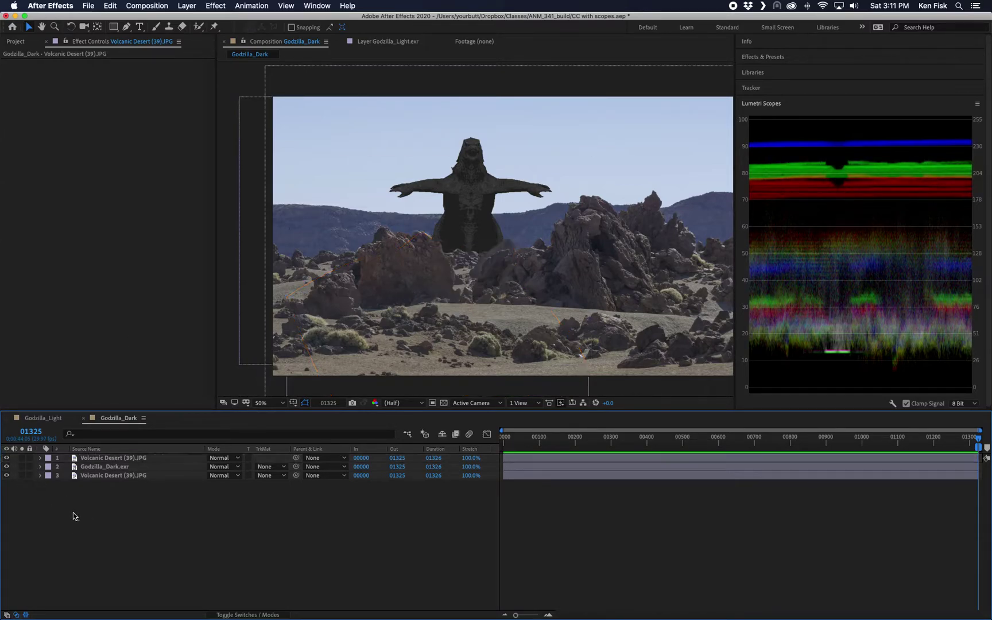
- Enable the same desert foreground in Godzilla_Light, then return to Godzilla_Dark.exr's Levels
left_click(45, 420)
left_click(6, 458)
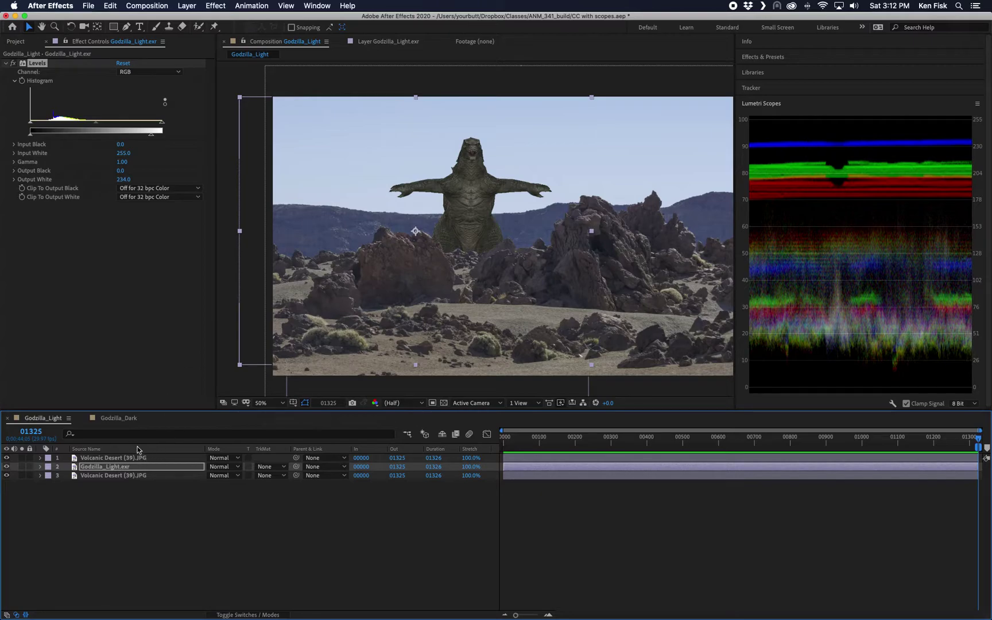
left_click(120, 418)
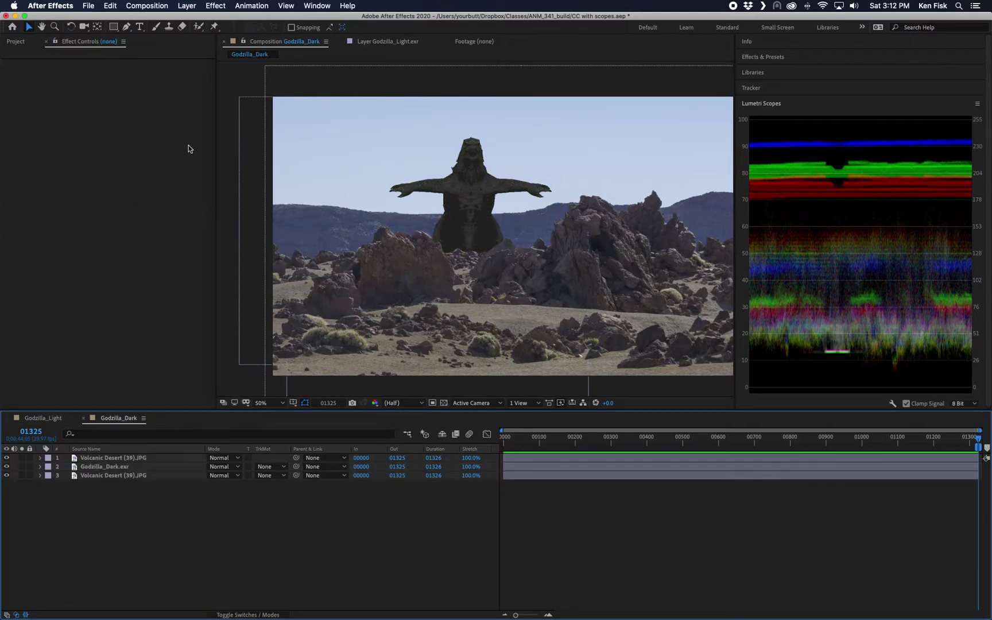
left_click(100, 466)
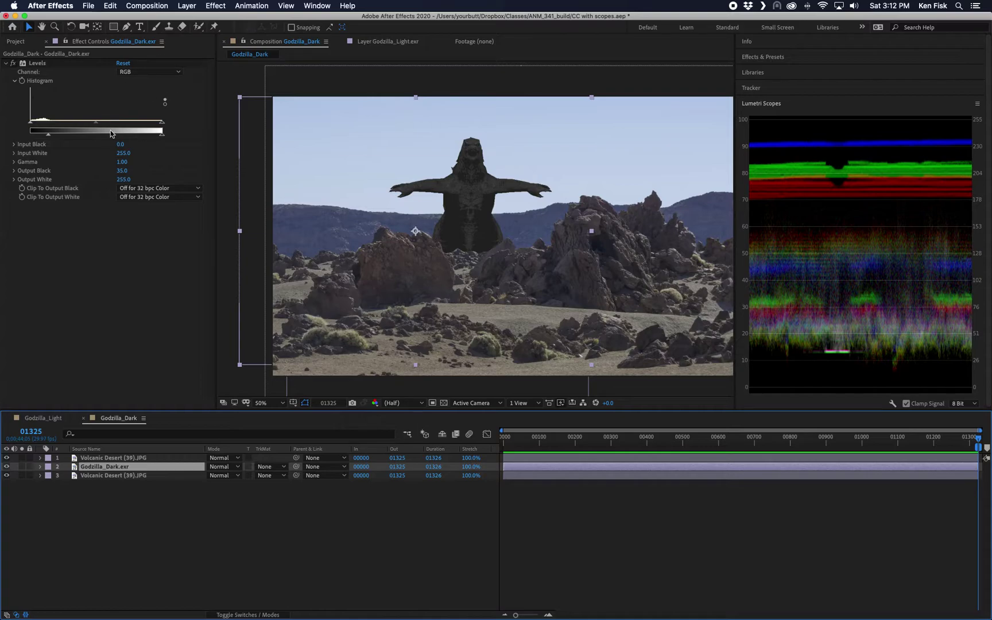
- Switch Godzilla_Dark's Levels to the Red channel and set Red Output Black to 21.0
left_click(155, 72)
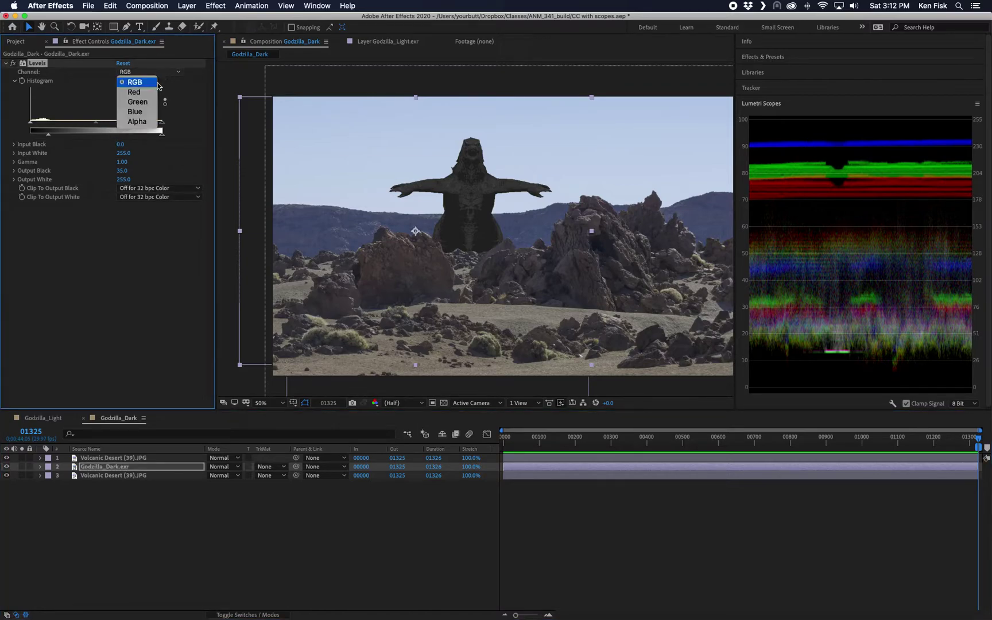
left_click(138, 93)
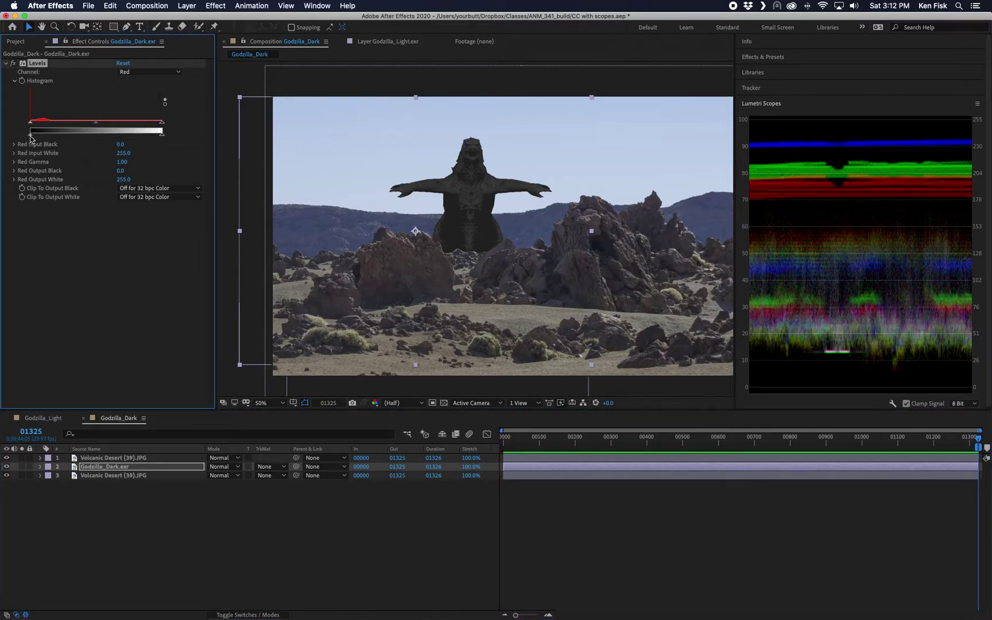
left_click_drag(30, 136, 59, 133)
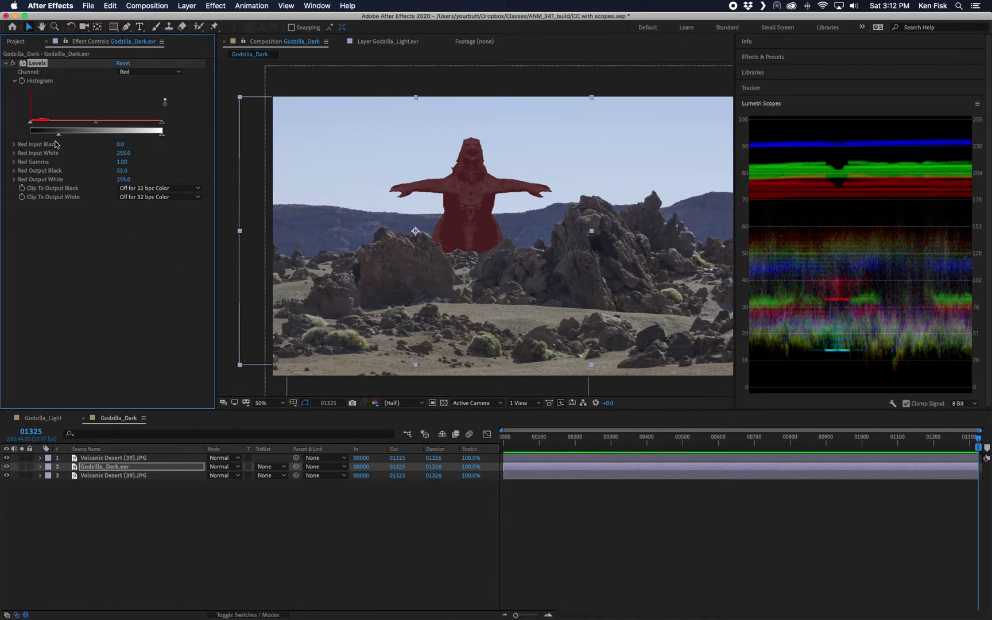
left_click_drag(60, 136, 40, 136)
left_click(135, 72)
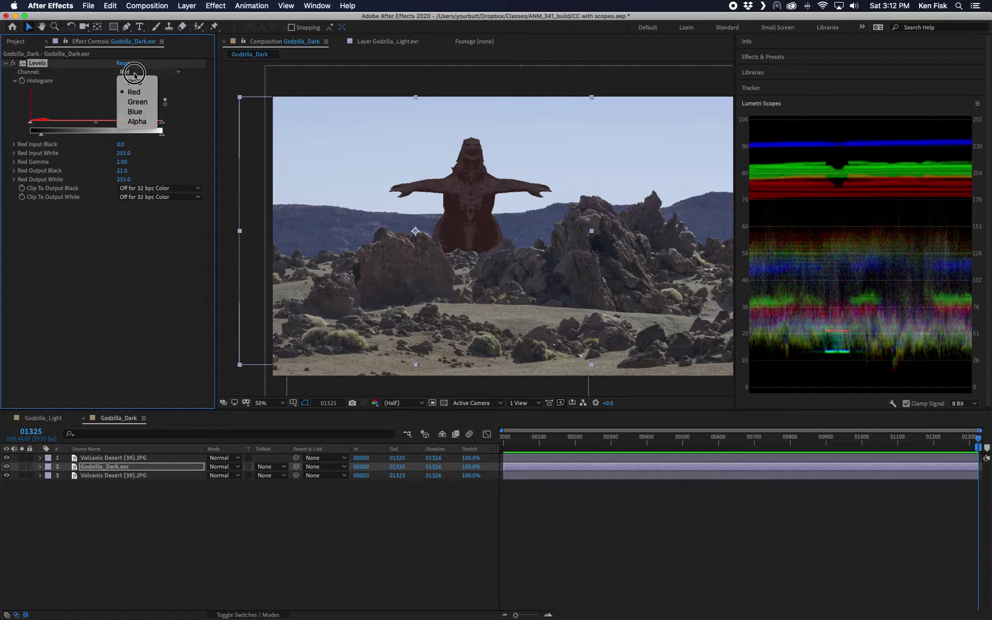
- On the Green channel, try higher values, then settle Green Output Black at 34.0
left_click(136, 103)
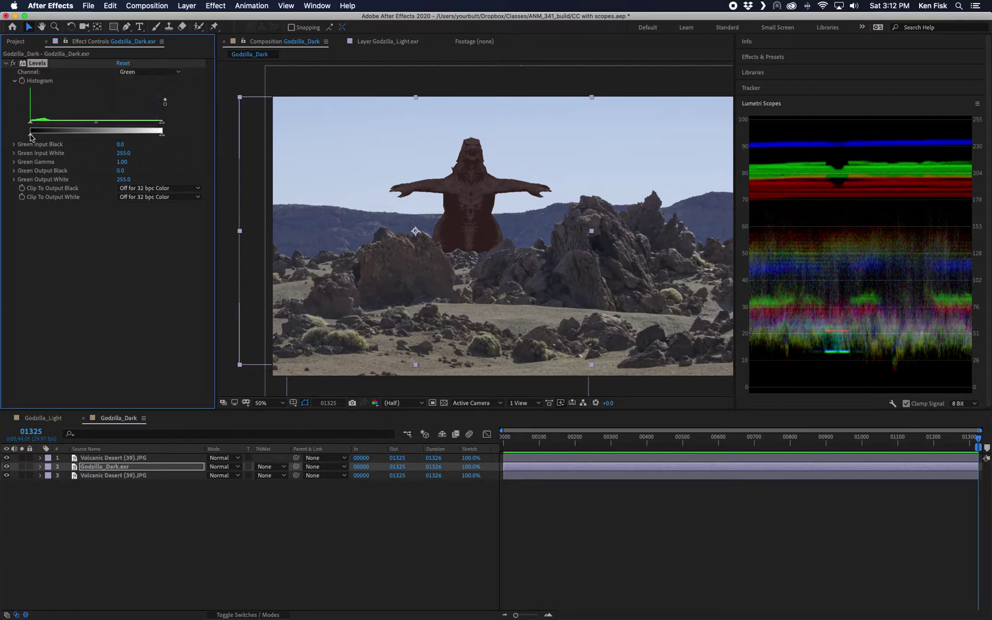
left_click_drag(31, 137, 36, 132)
left_click_drag(36, 136, 47, 133)
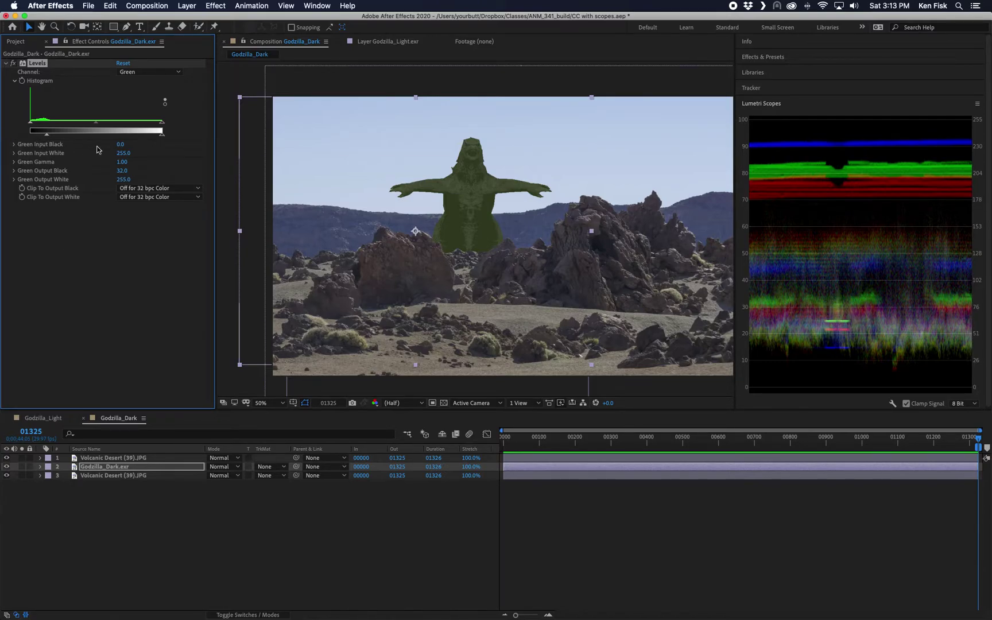
left_click_drag(49, 136, 60, 135)
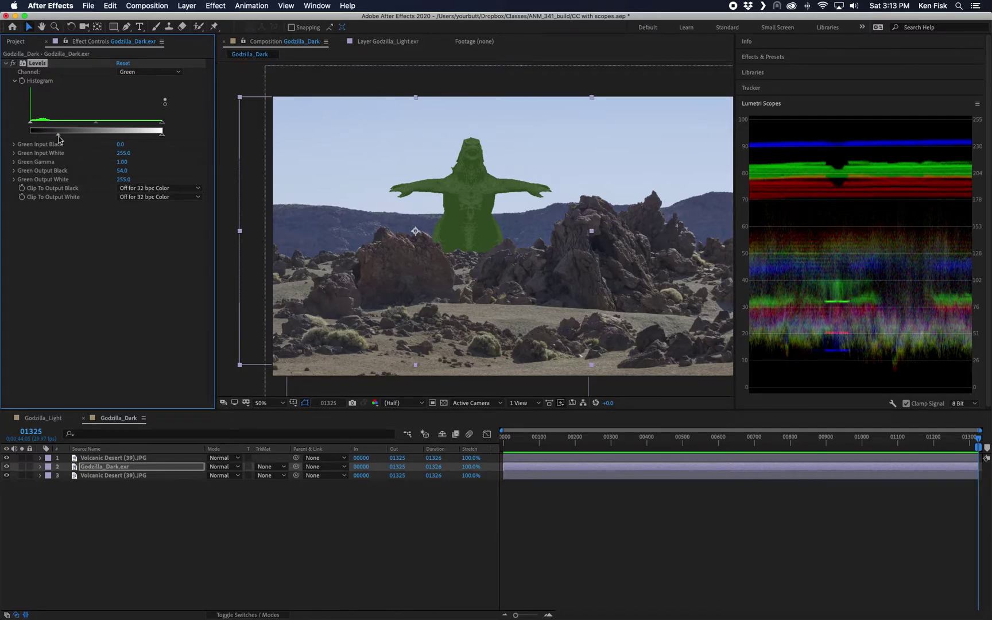
left_click_drag(58, 136, 49, 139)
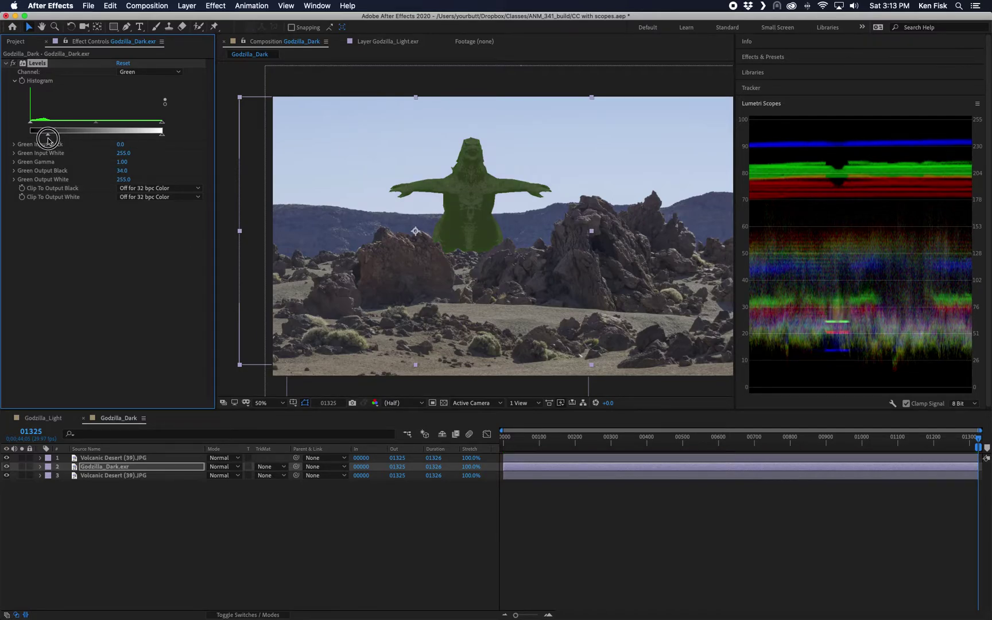
left_click(142, 72)
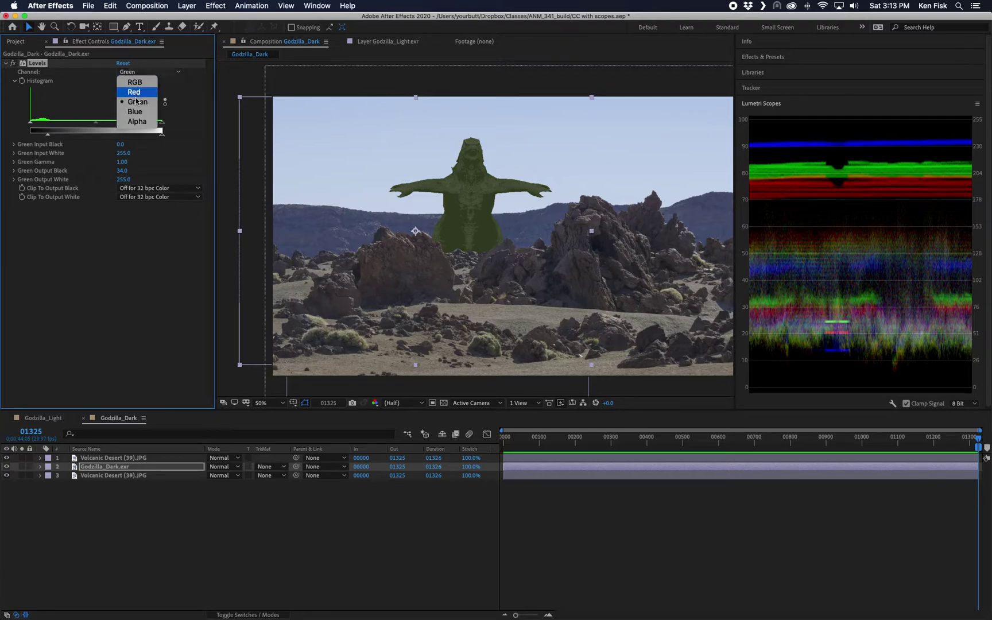
- Switch Levels to Blue and raise Blue Output Black to about 54 against the scopes
left_click(135, 112)
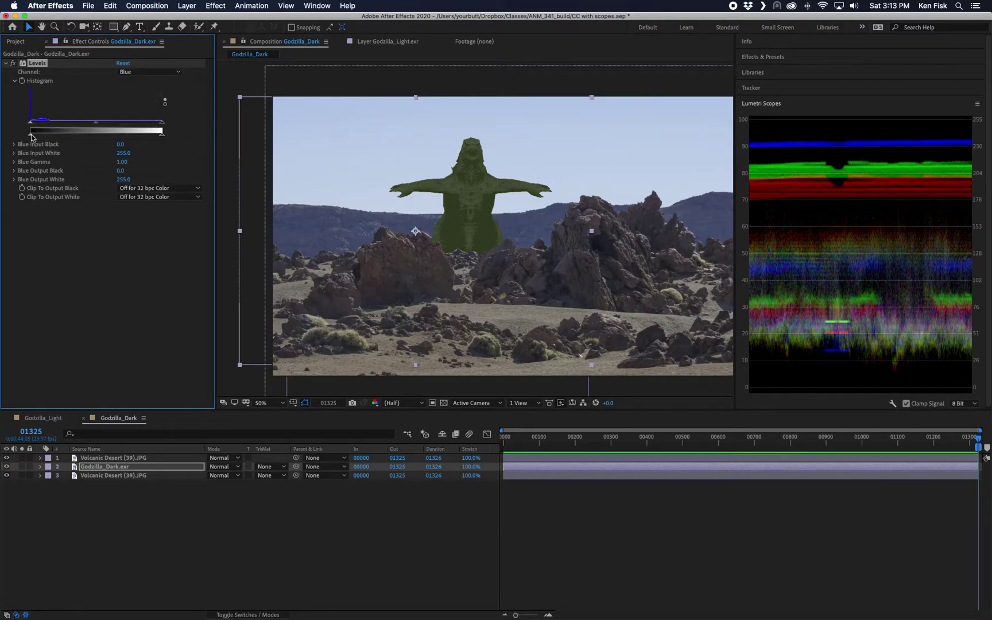
left_click_drag(31, 135, 70, 131)
mouse_move(70, 136)
left_mouse_down()
mouse_move(58, 133)
mouse_move(89, 134)
mouse_move(55, 135)
left_mouse_up()
left_click_drag(54, 134, 63, 135)
left_click(47, 422)
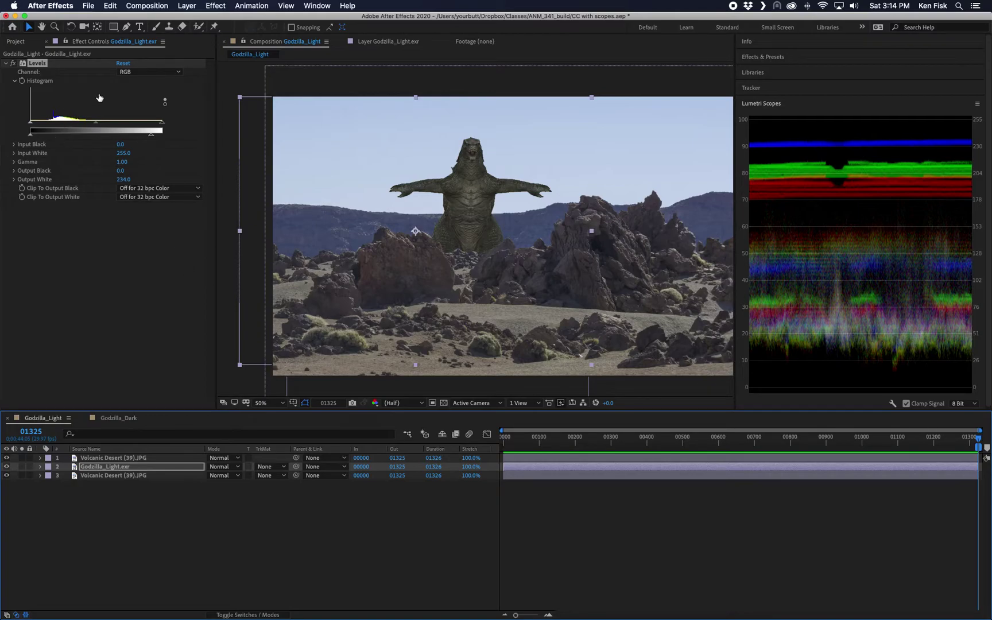
- On Godzilla_Light's Levels, nudge Red Output Black, then raise Green Output Black to 25
left_click(148, 73)
left_click(133, 92)
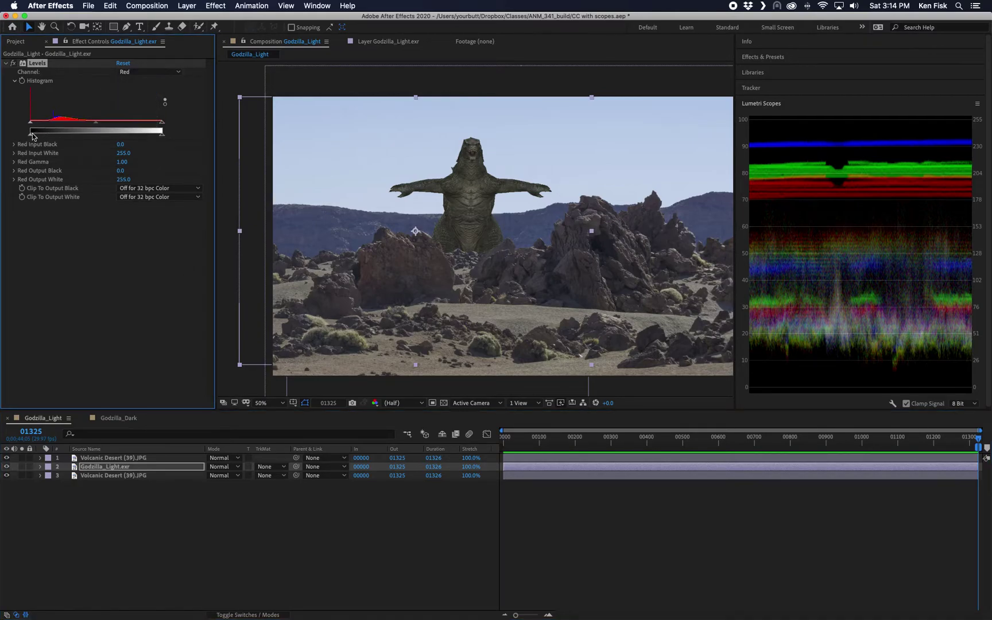
mouse_move(44, 137)
left_mouse_down()
mouse_move(138, 132)
mouse_move(27, 133)
mouse_move(39, 130)
left_mouse_up()
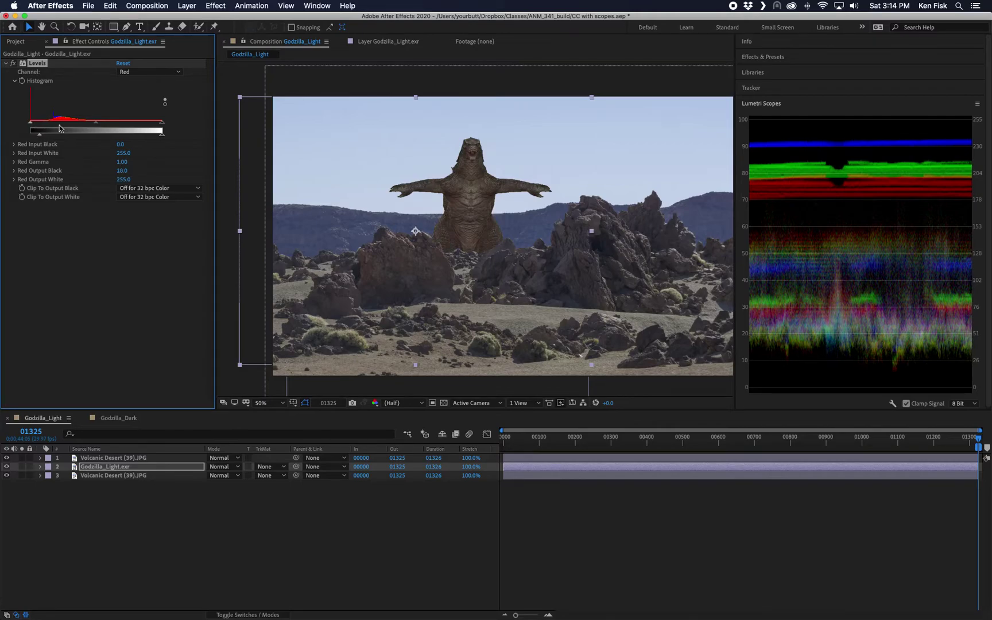
left_click(163, 73)
left_click(142, 102)
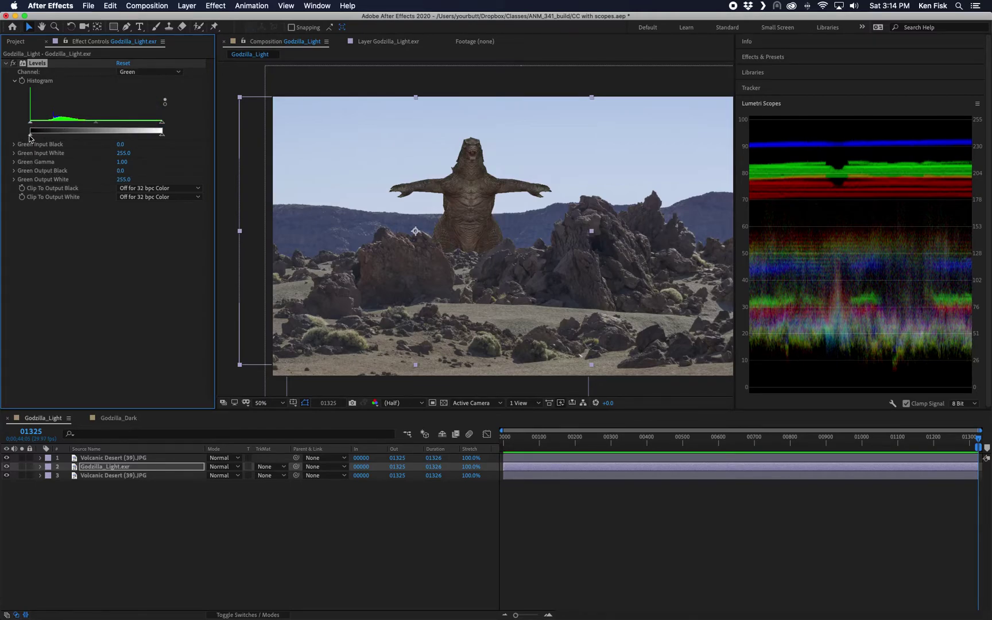
left_click_drag(35, 134, 43, 134)
- Raise Blue Output Black to 80, then set Red Output Black to 10.0
left_click(160, 79)
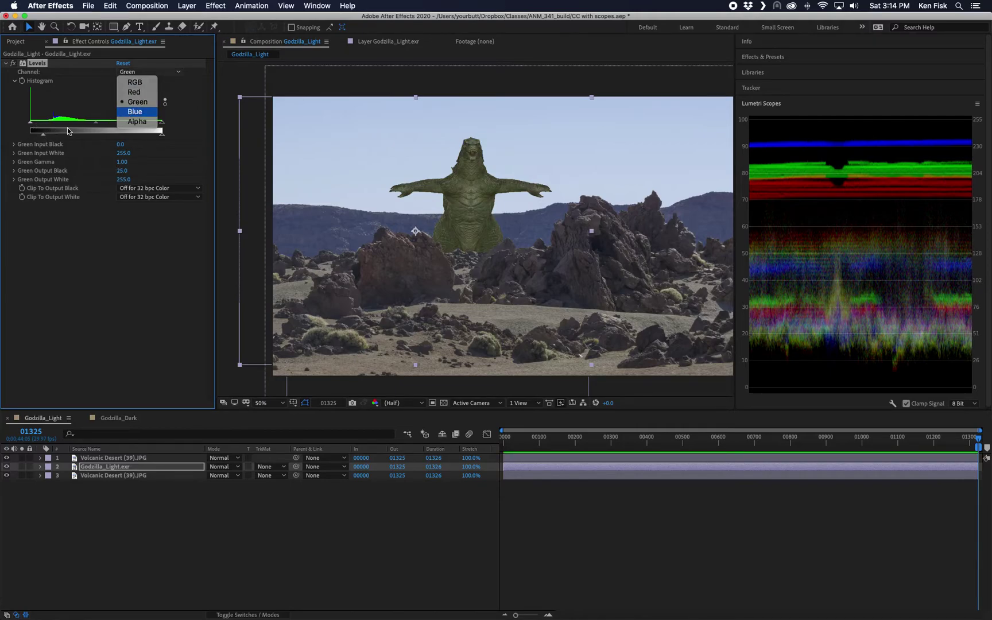
left_click(140, 109)
left_click(31, 135)
left_click_drag(32, 135, 71, 131)
left_click(143, 72)
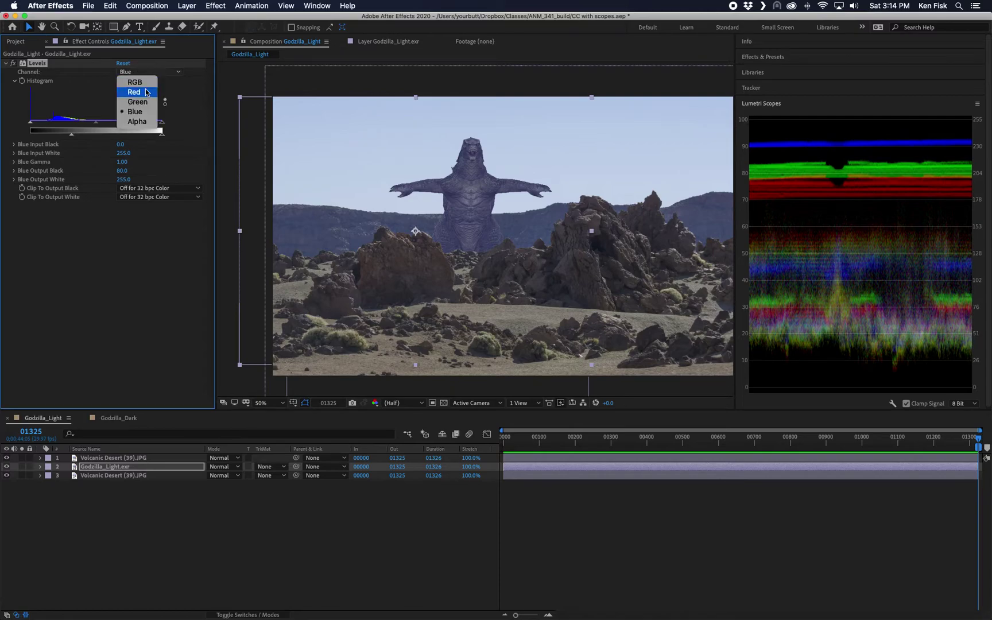
left_click(133, 92)
left_click_drag(31, 131, 44, 135)
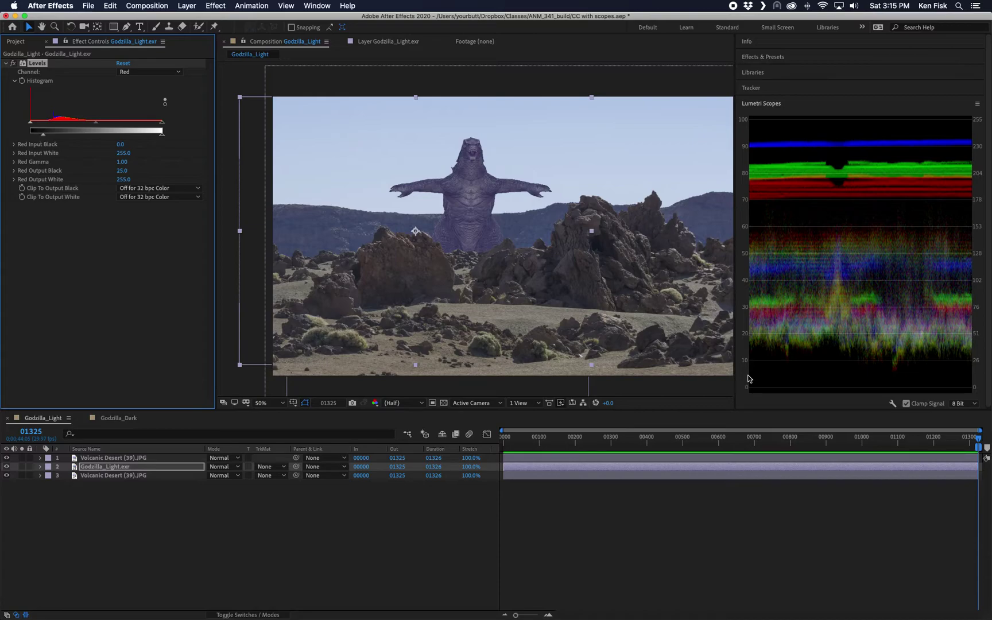
left_click_drag(45, 136, 35, 138)
- Apply a Camera Lens Blur effect to the light Godzilla layer
left_click(215, 6)
mouse_move(263, 123)
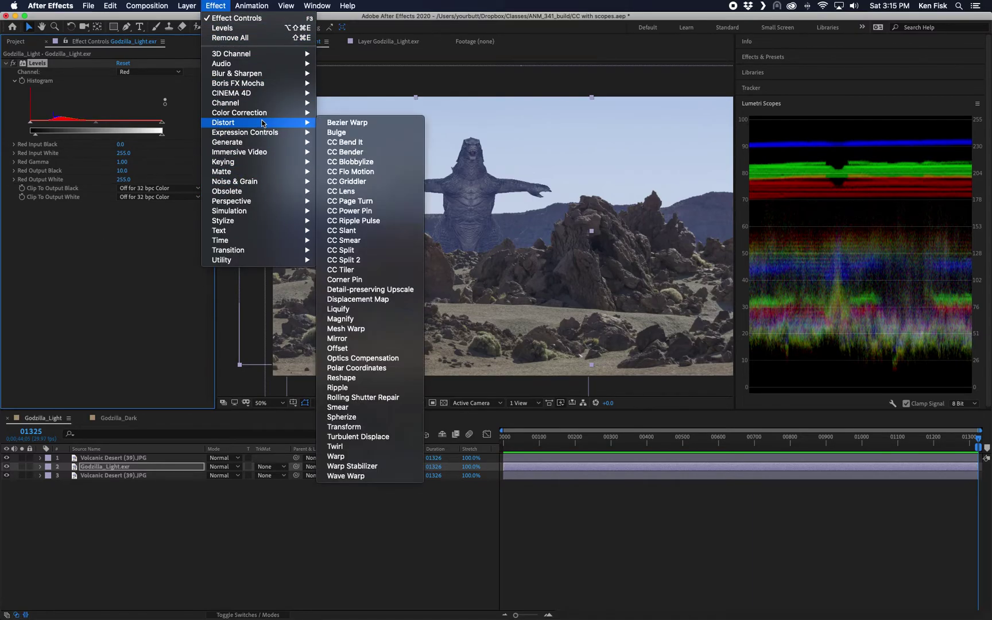
mouse_move(275, 74)
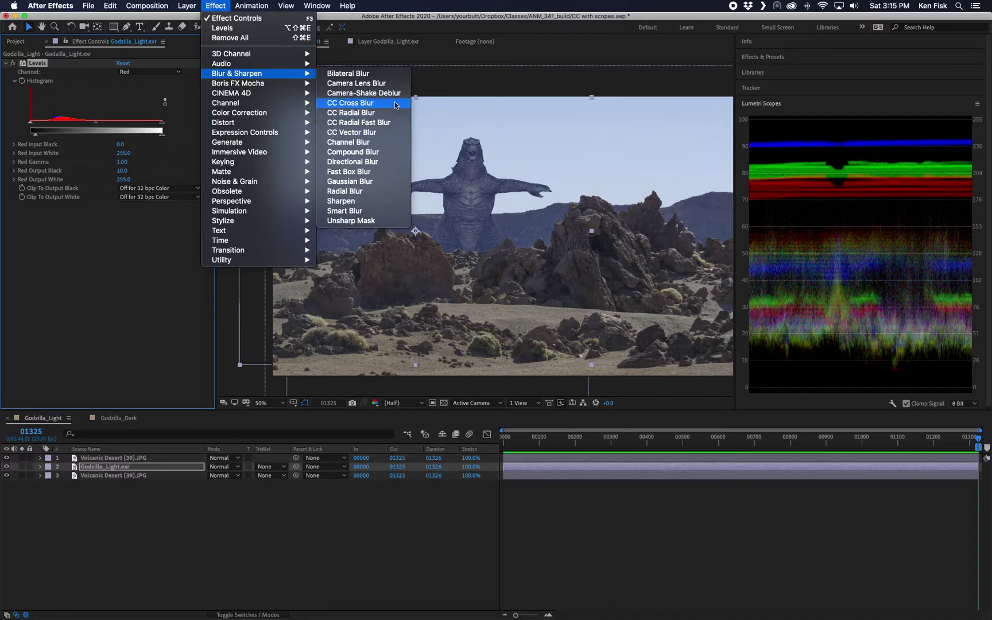
left_click(375, 84)
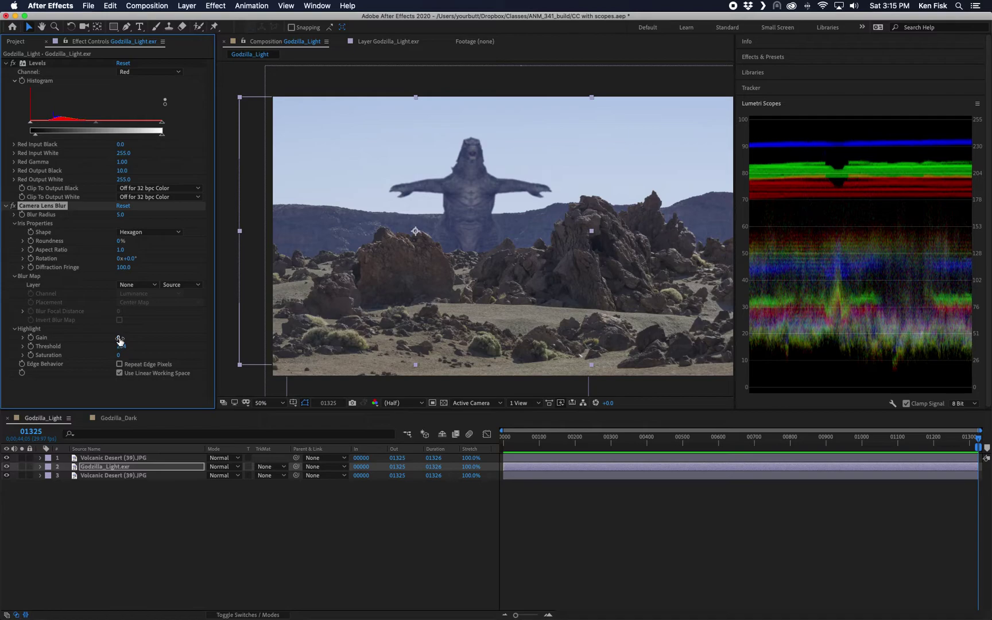
- Try a higher highlight gain and a highlight threshold of 166, then undo those changes
mouse_move(121, 338)
left_mouse_down()
mouse_move(132, 338)
mouse_move(112, 341)
left_mouse_up()
left_click(119, 347)
mouse_move(118, 347)
left_mouse_down()
mouse_move(100, 349)
mouse_move(127, 352)
mouse_move(102, 349)
mouse_move(110, 354)
mouse_move(85, 365)
mouse_move(124, 347)
left_mouse_up()
key("super+z")
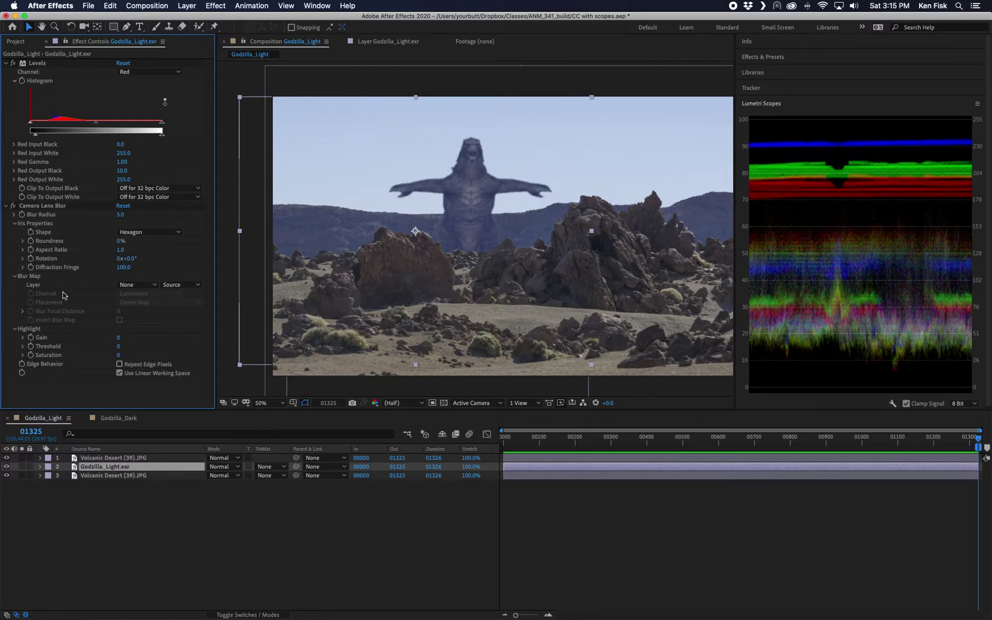
key("super+shift+z")
key("super+shift+z")
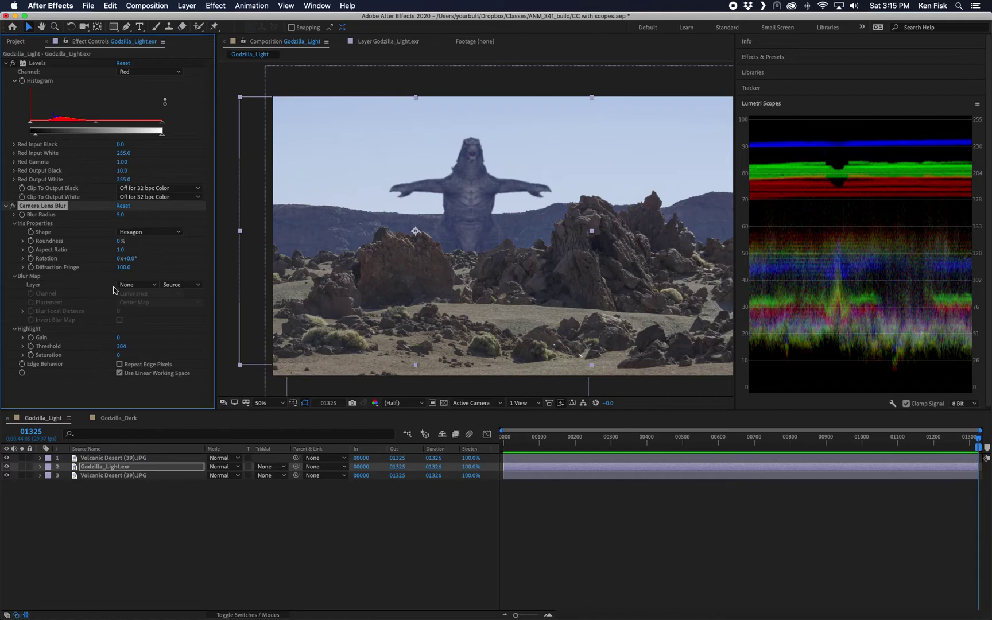
key("super+z")
- Set the Camera Lens Blur radius to 2.0
left_click_drag(120, 214, 113, 216)
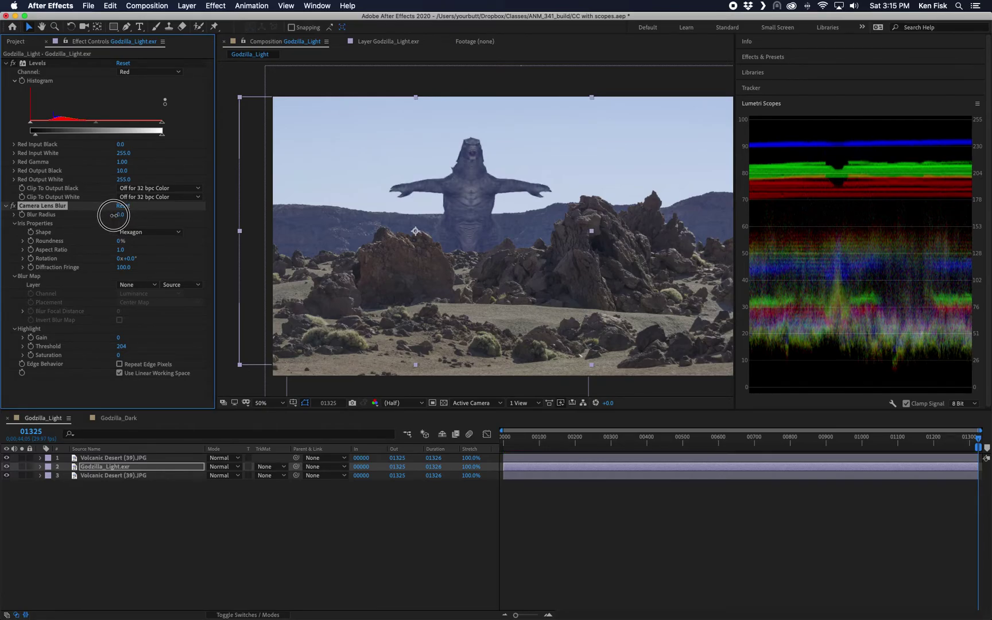
left_click(120, 214)
type("1")
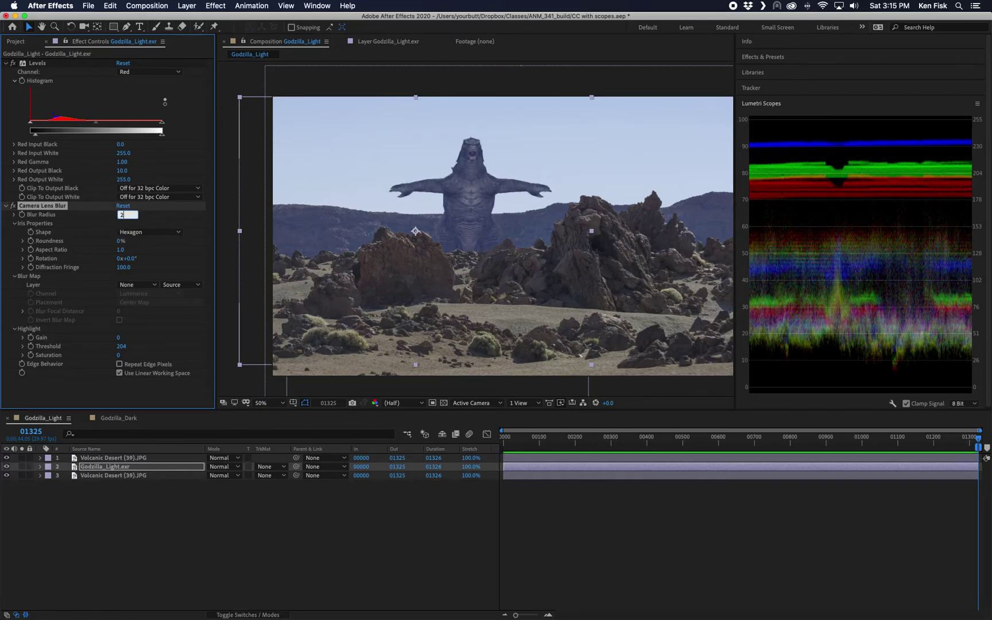
key("Return")
left_click(424, 279)
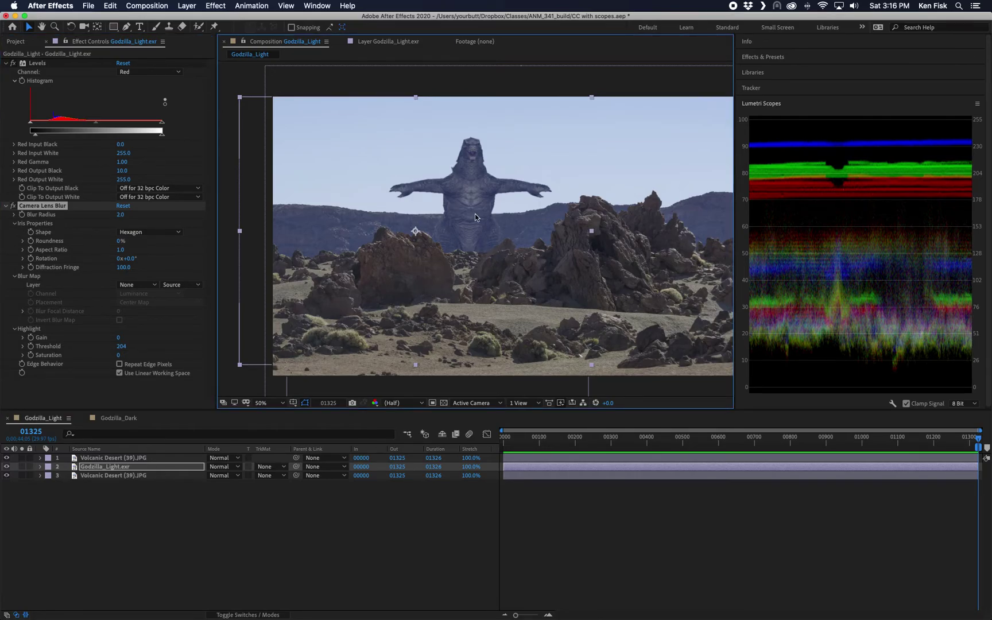
- Collapse both effects, toggle Levels off and on twice to compare, then reopen Levels
left_click(5, 206)
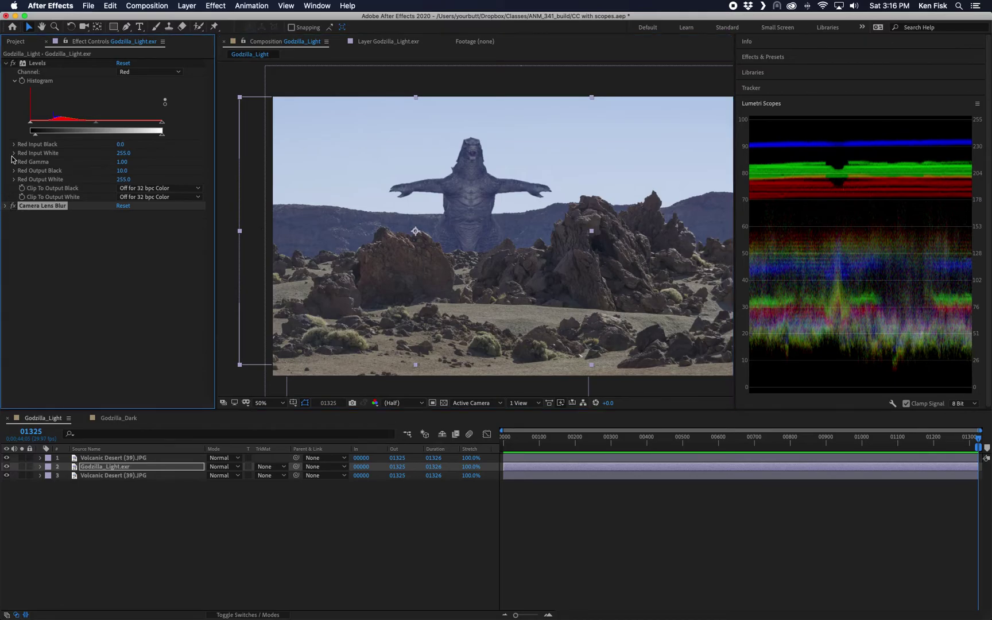
left_click(6, 63)
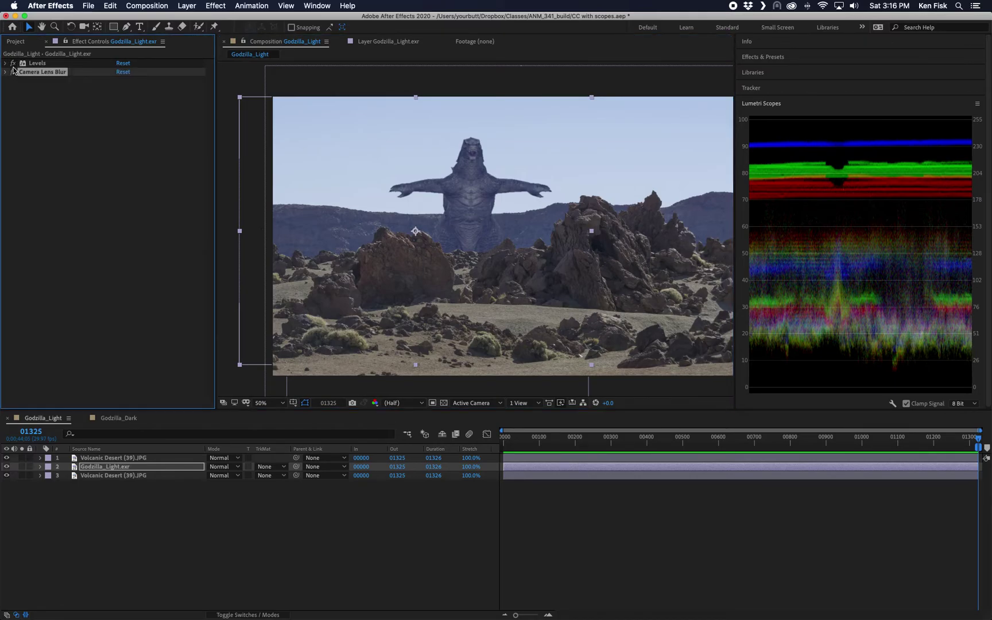
left_click(13, 63)
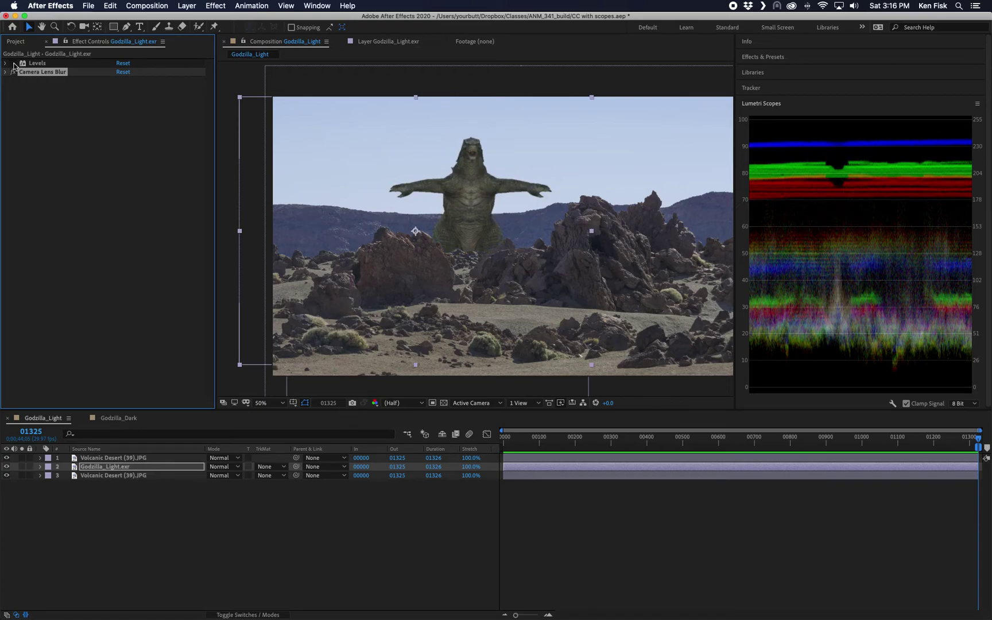
left_click(13, 63)
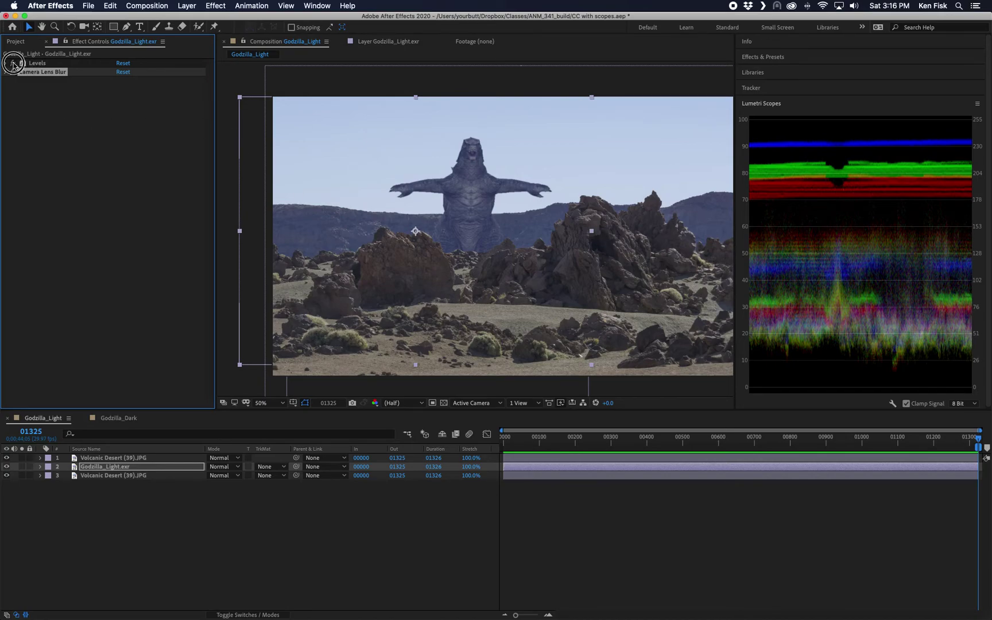
left_click(14, 63)
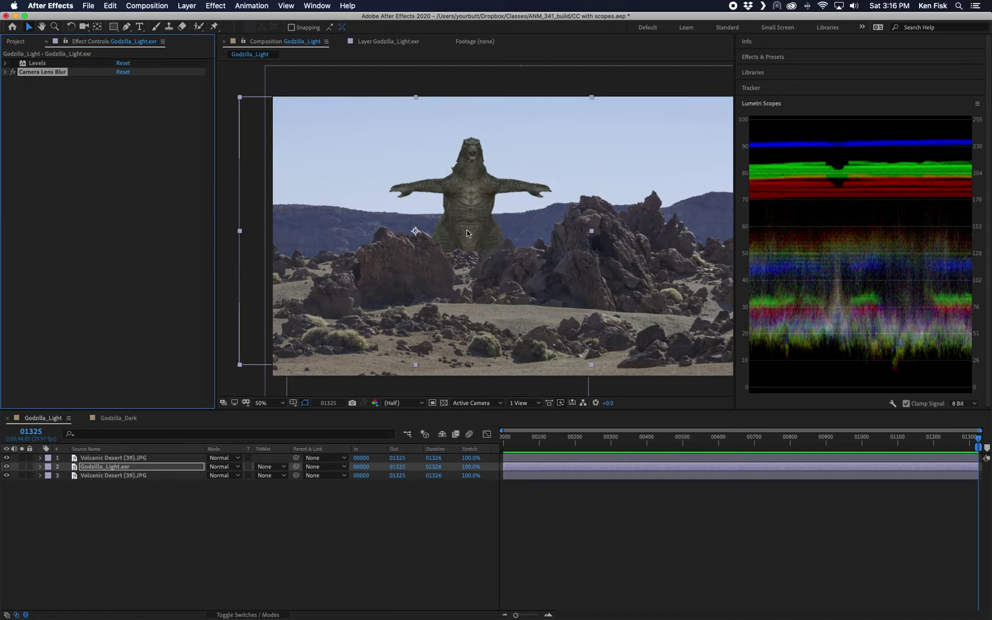
left_click(12, 63)
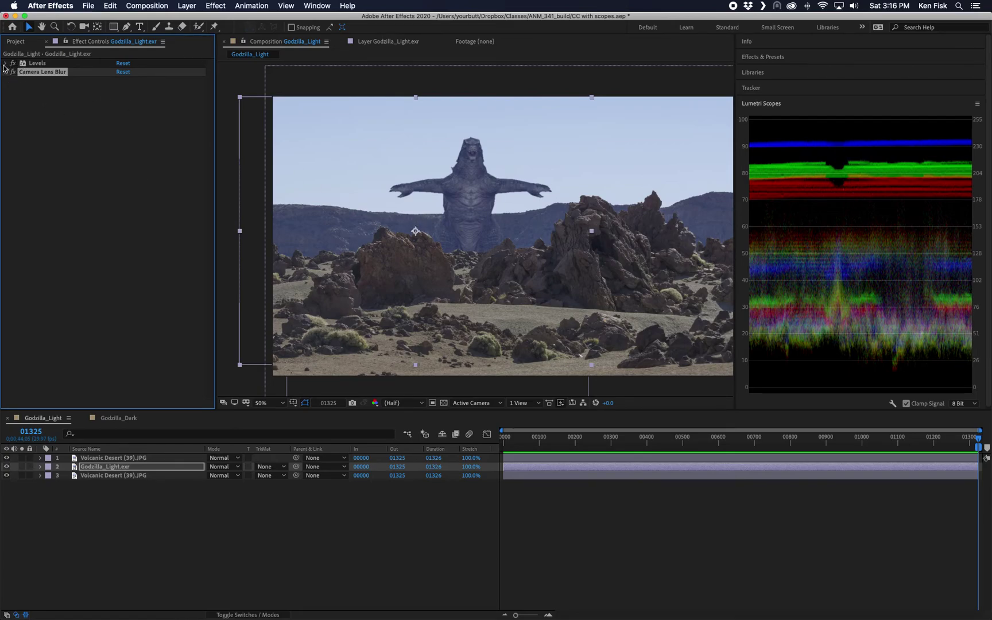
left_click(5, 64)
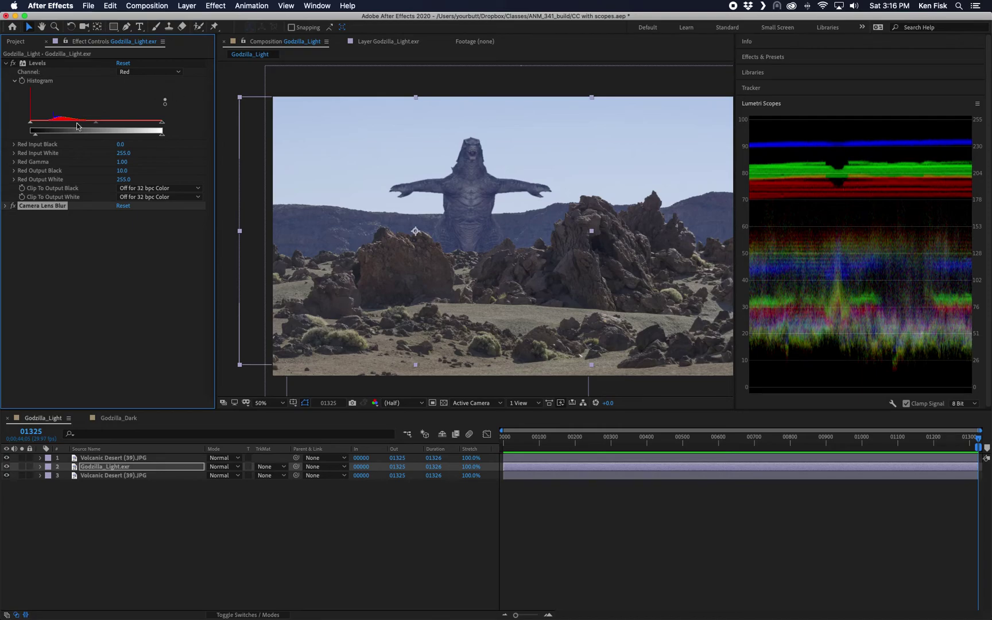
left_click(157, 72)
left_click(160, 77)
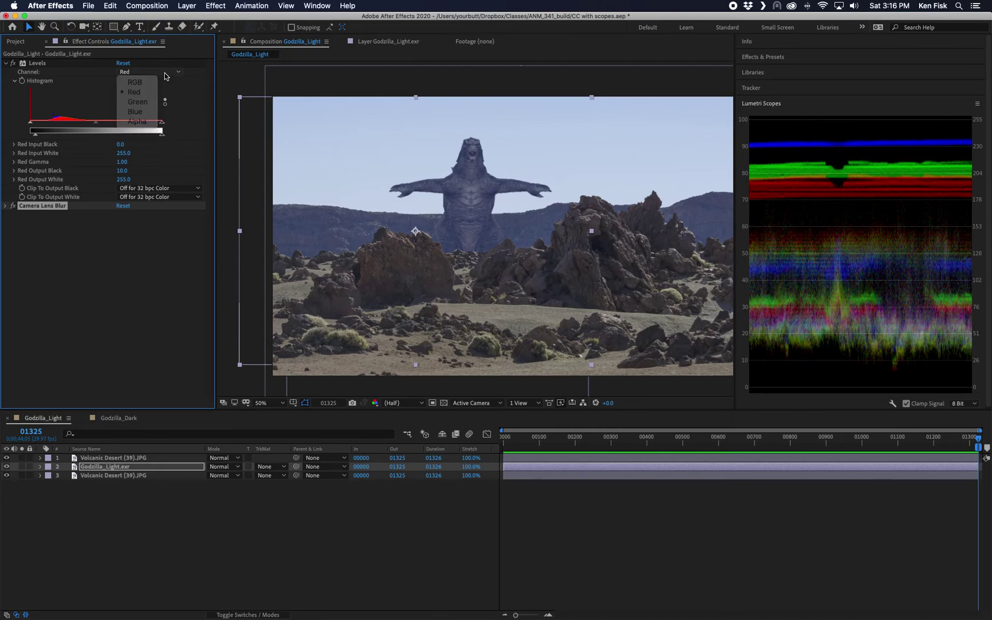